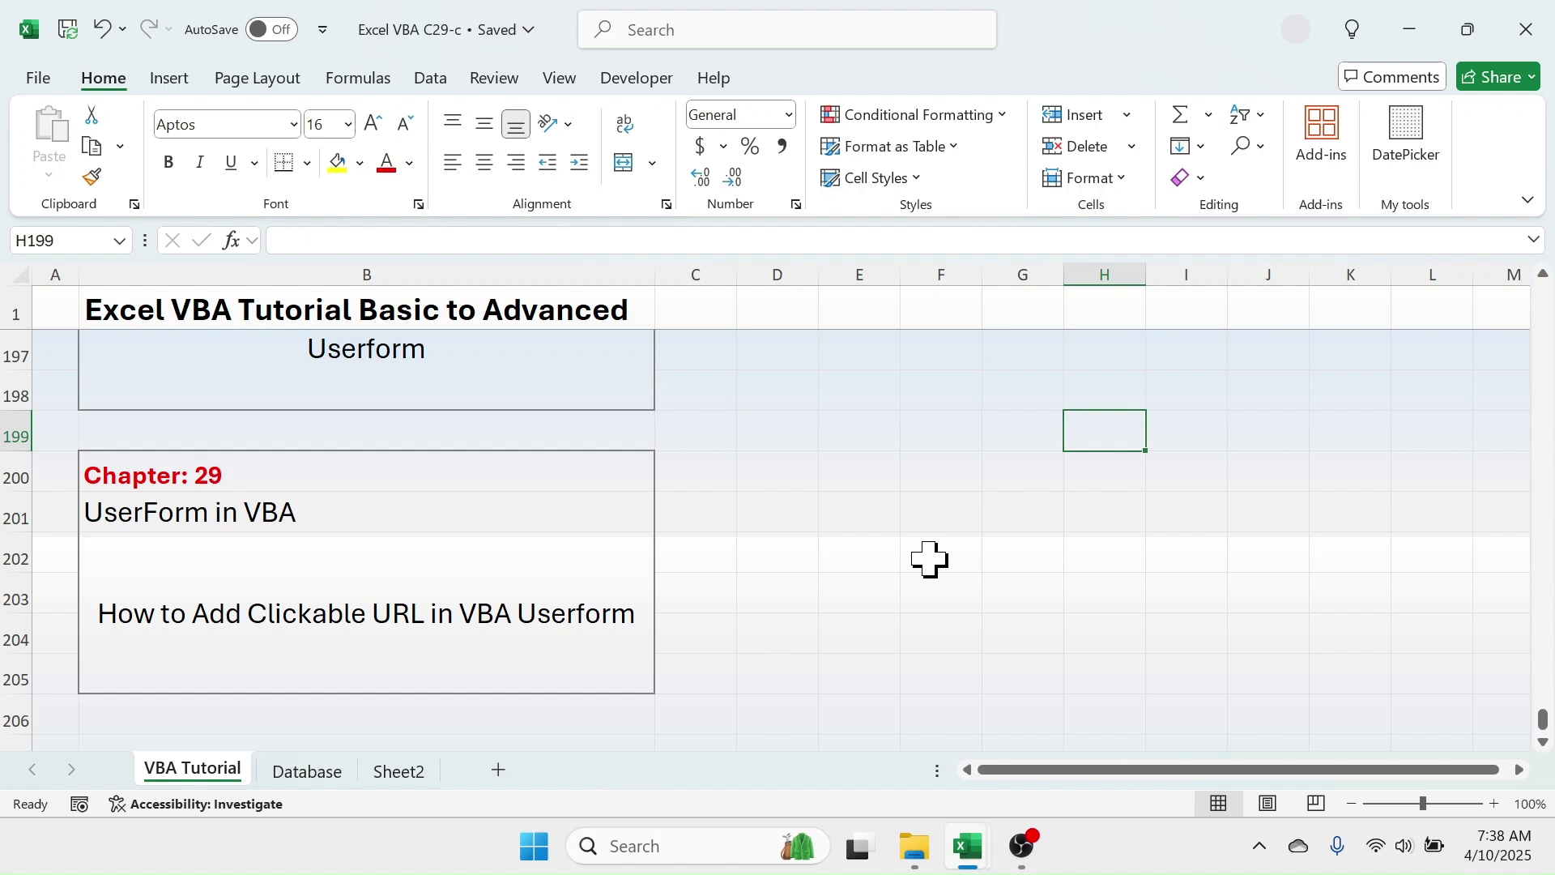
- Launch the Income and Expenses Tracker form from the Sheet2 button
left_click(399, 771)
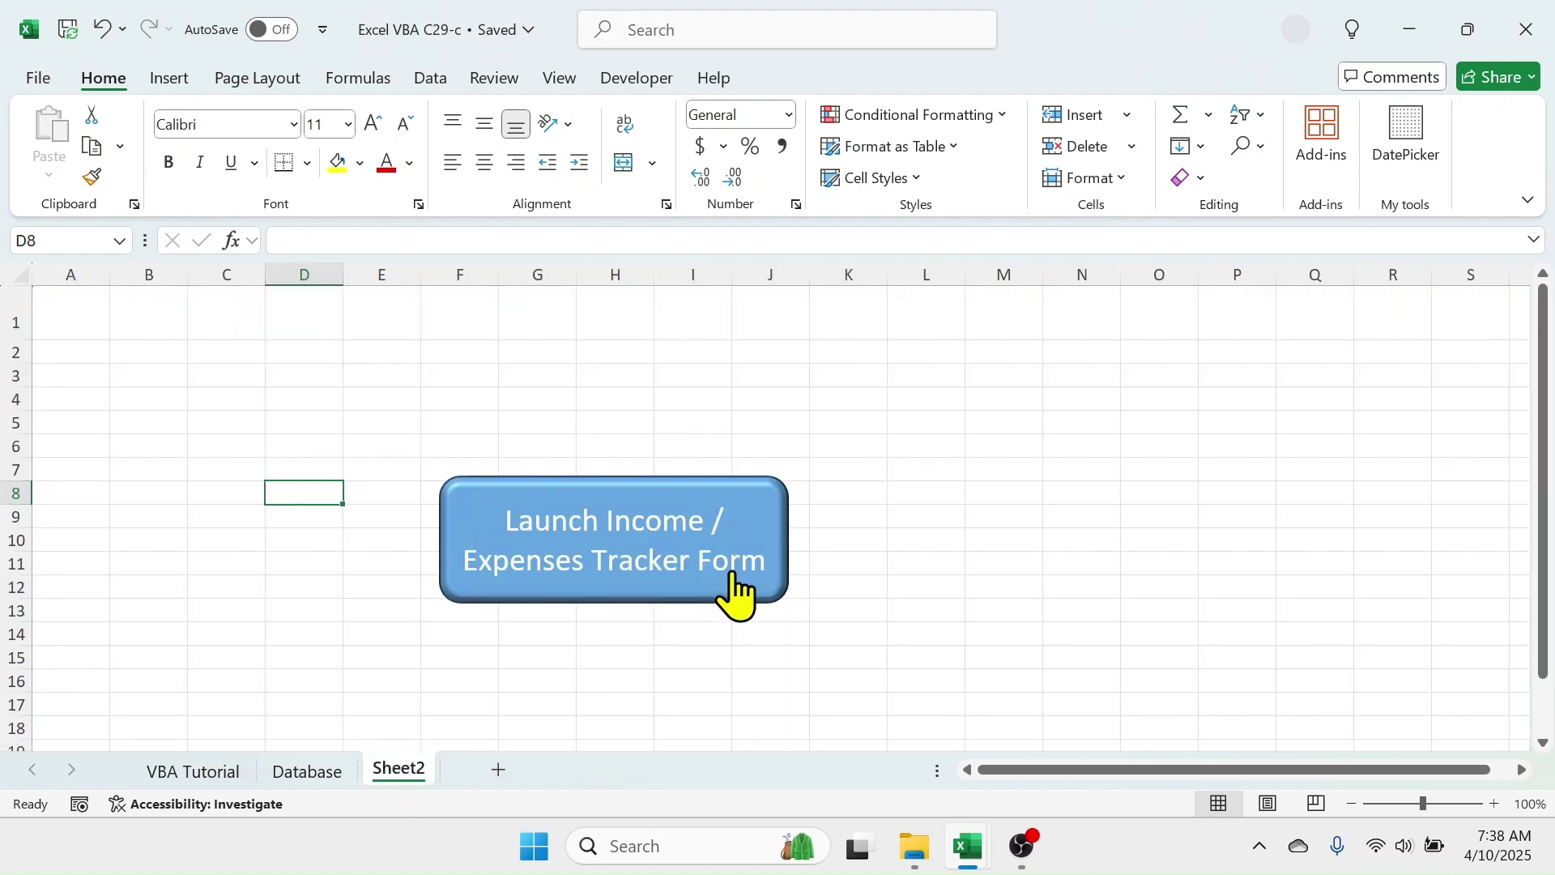
left_click(632, 561)
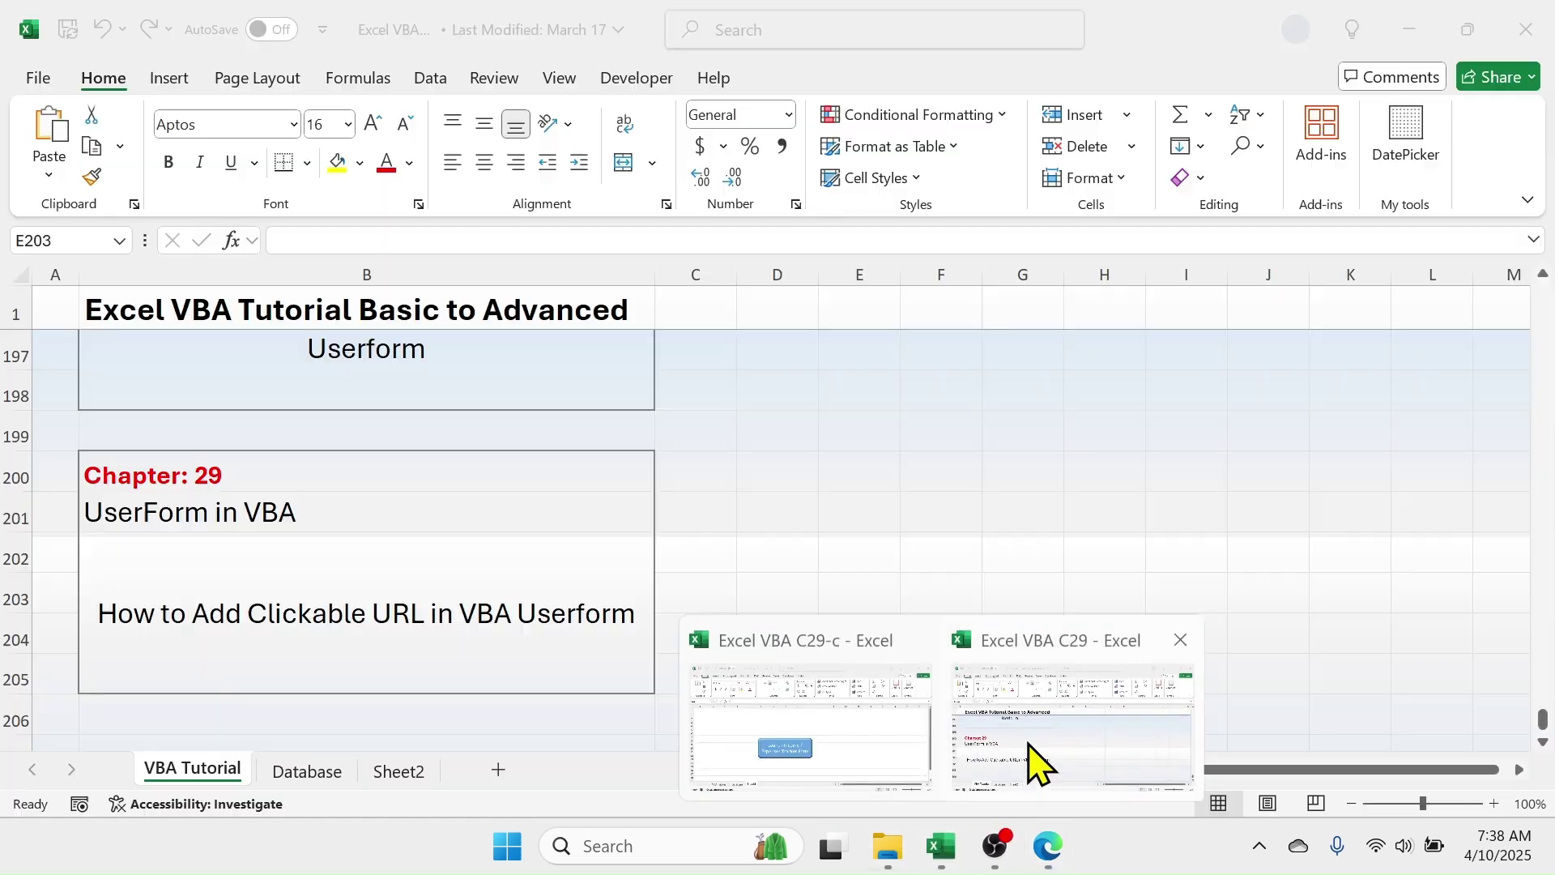
- Bring Excel forward, open the form's YouTube link, then minimize Edge to return to Excel
mouse_move(941, 847)
left_click(1027, 744)
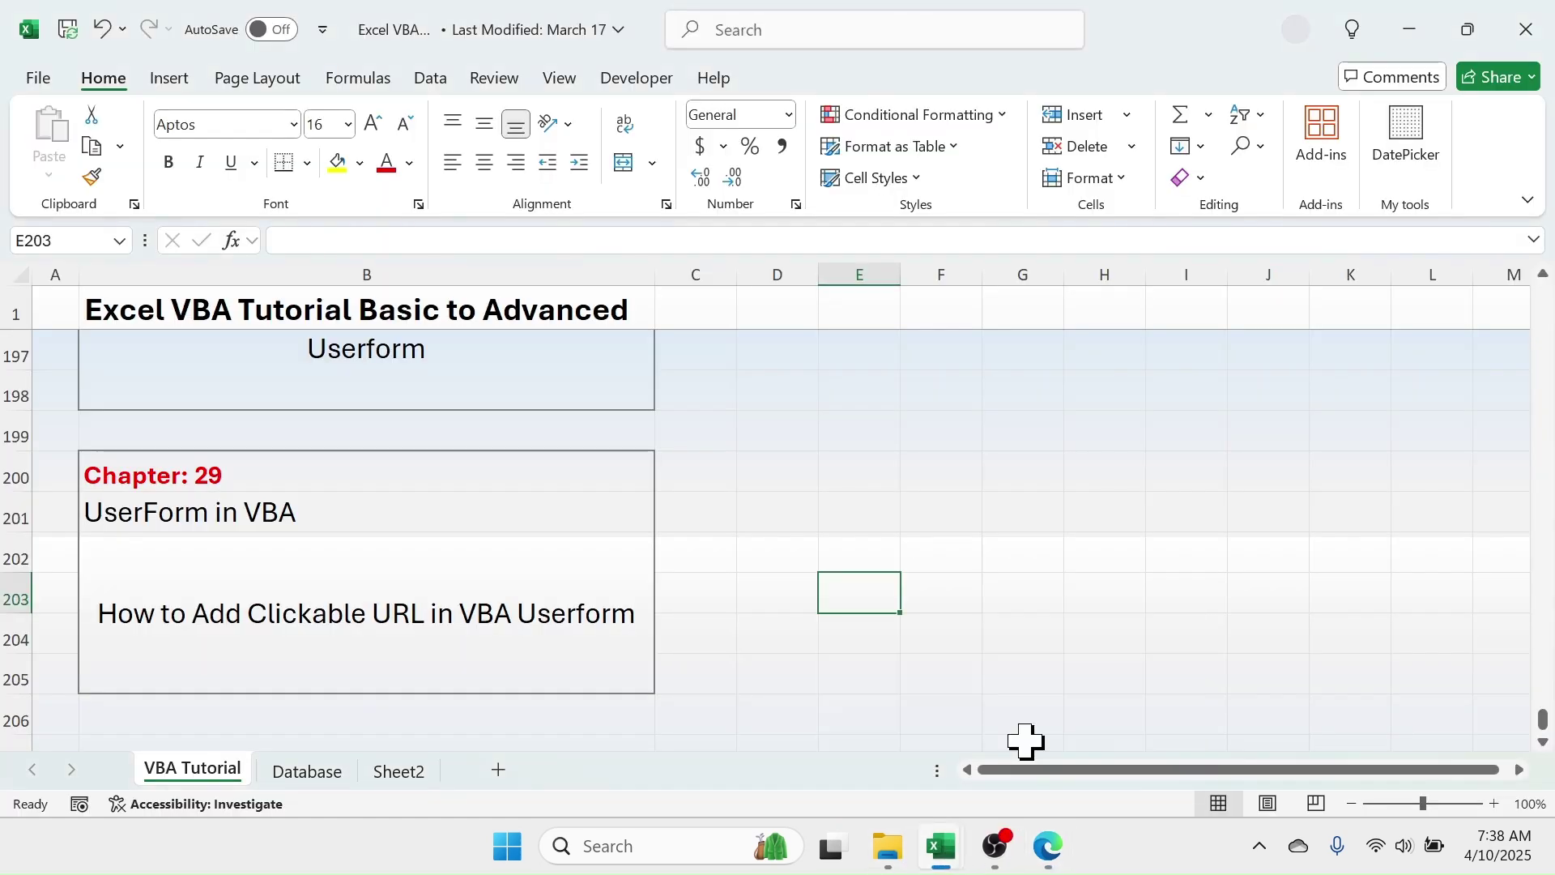
left_click(866, 760)
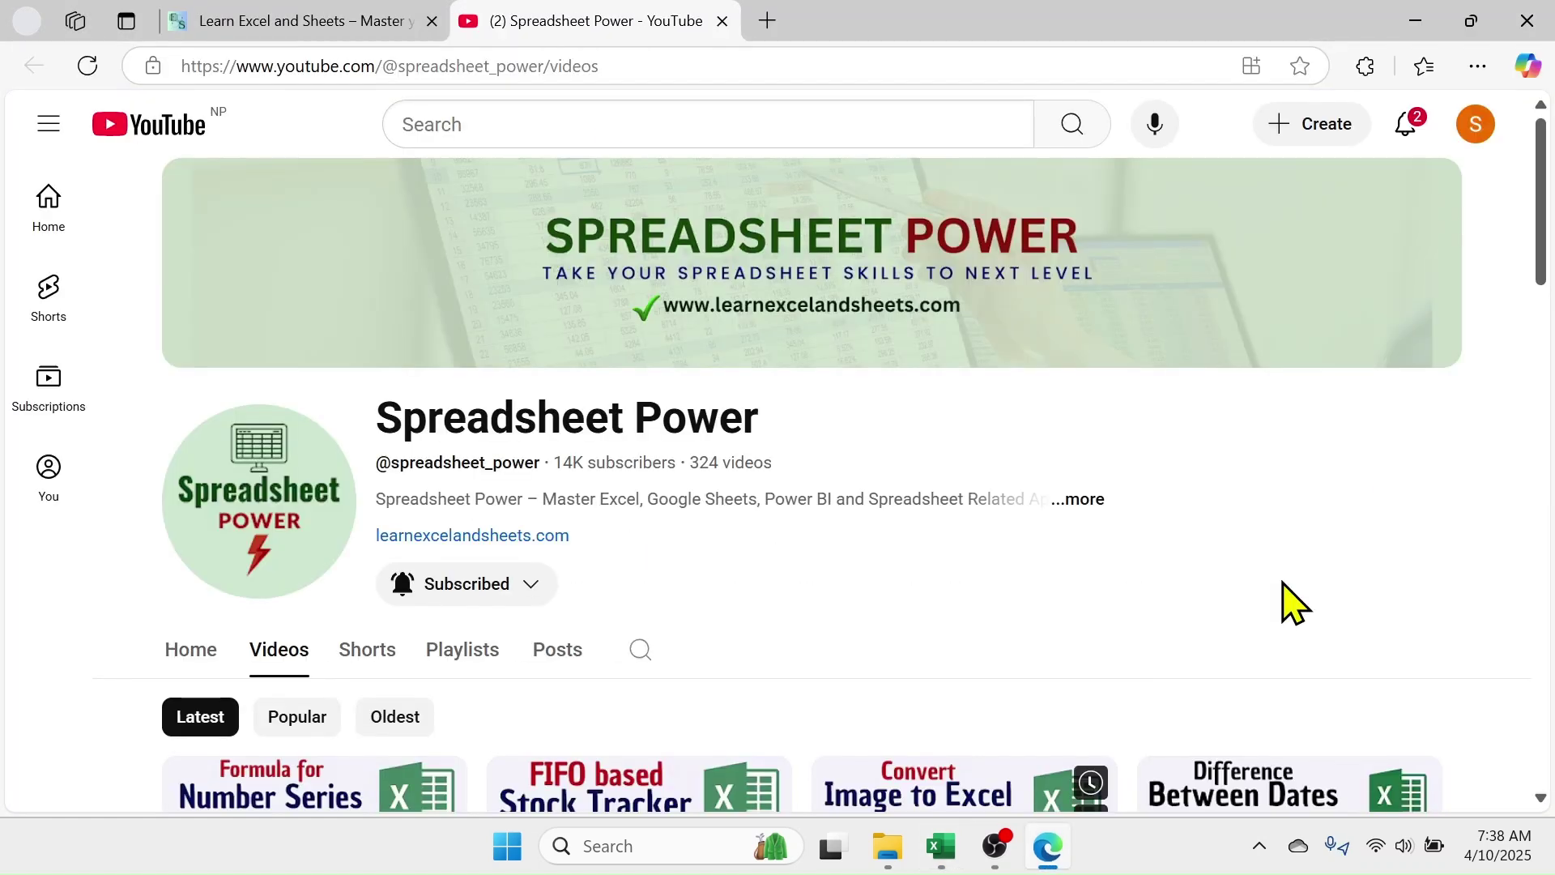
left_click(1421, 37)
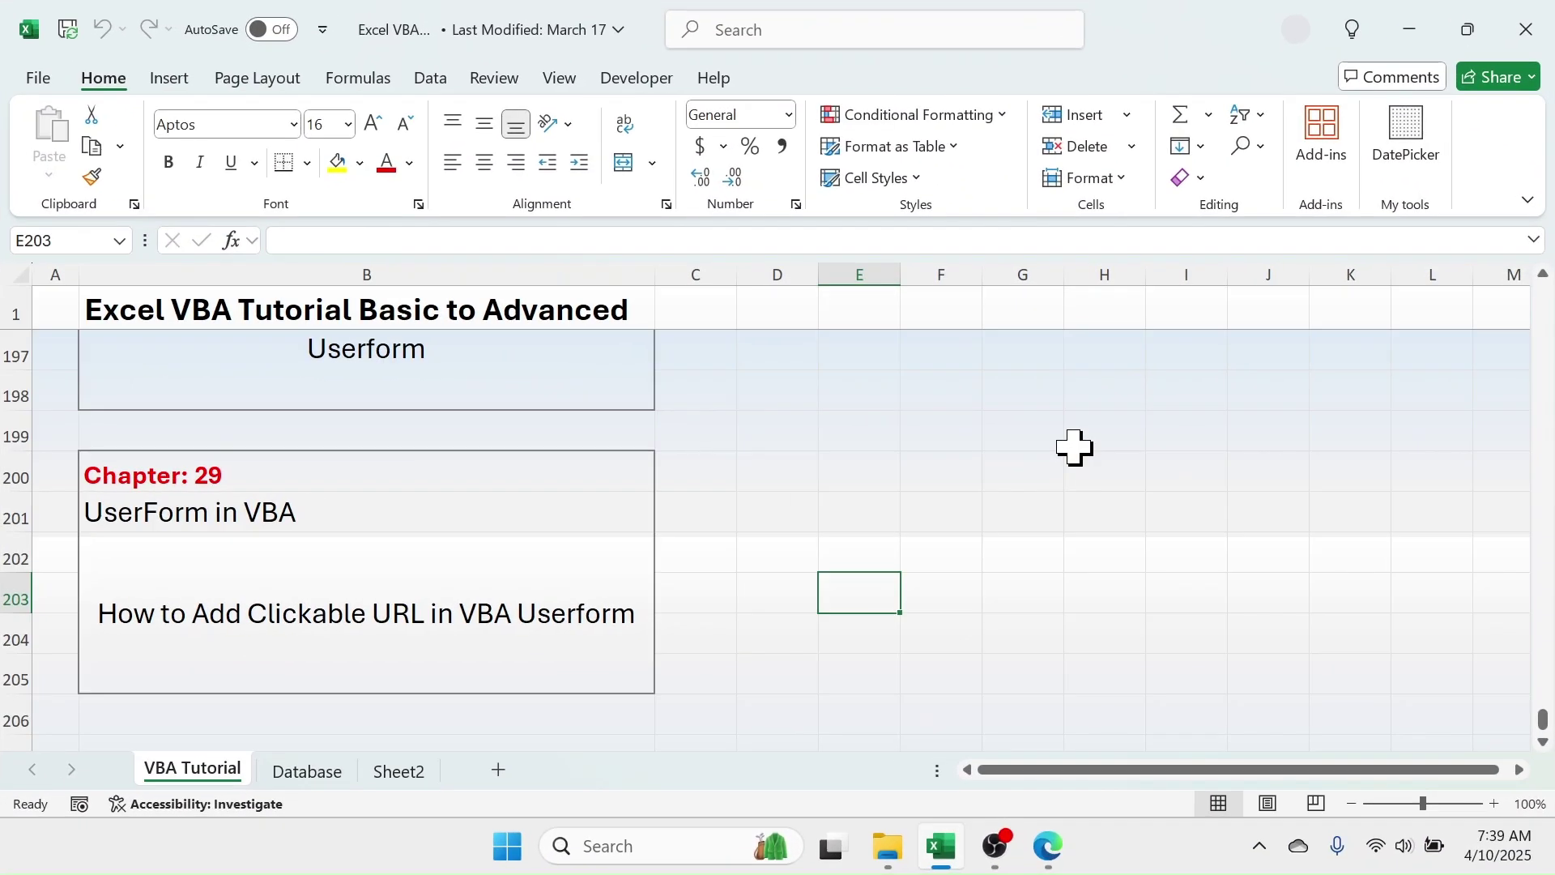
- Open the VBA editor from the Developer tab and show UserForm1 in design view
left_click(636, 78)
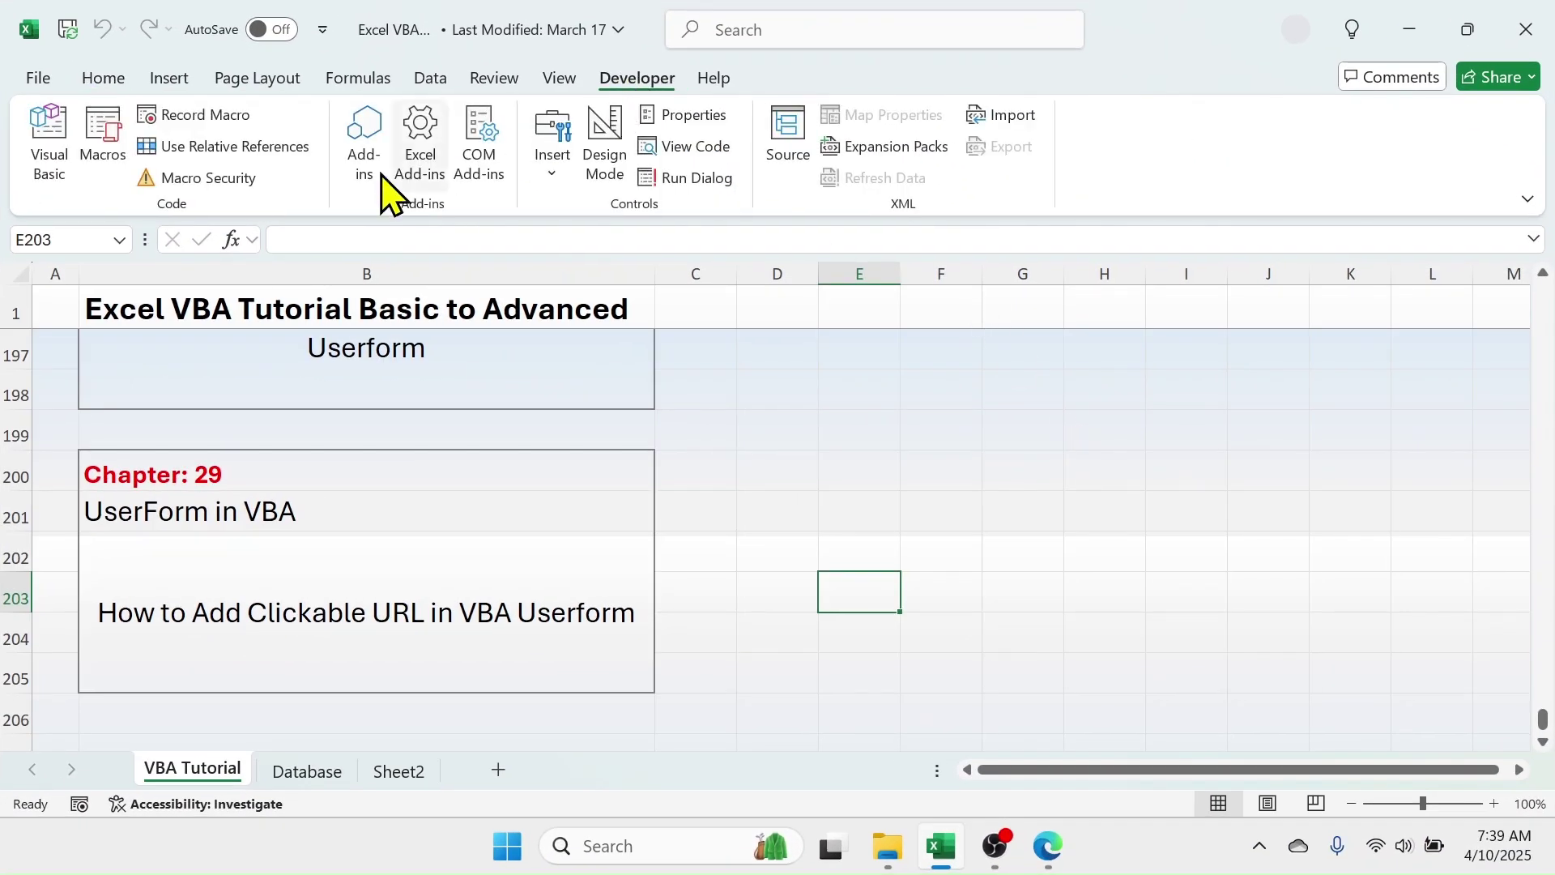
left_click(66, 122)
left_click(143, 324)
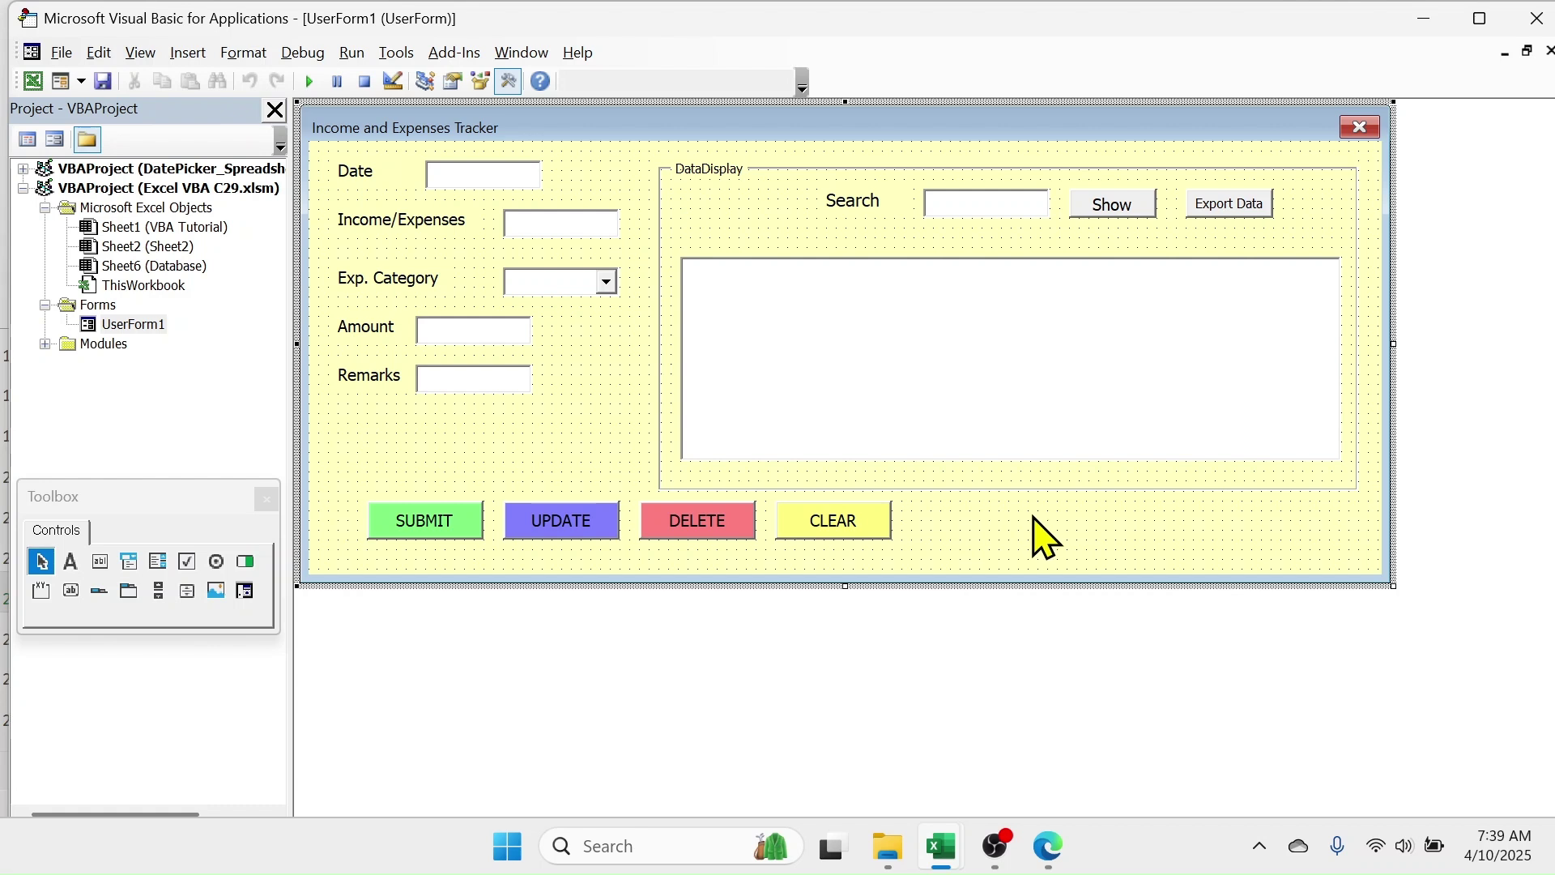
- Draw a new label right of CLEAR and caption it 'Visit Our Website'
left_click(70, 562)
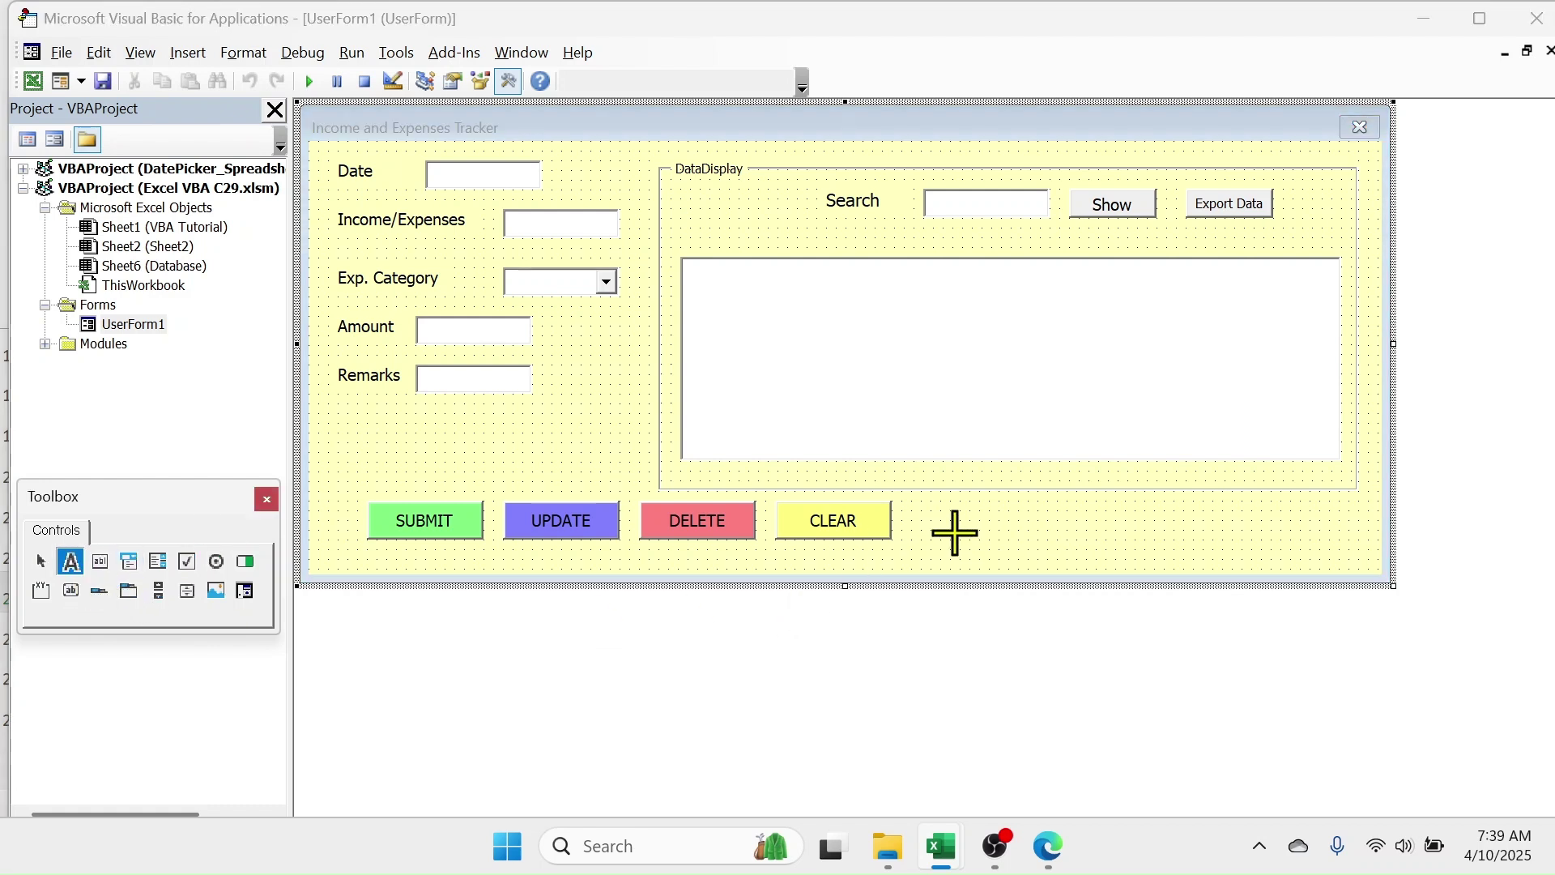
left_click_drag(946, 529, 1070, 553)
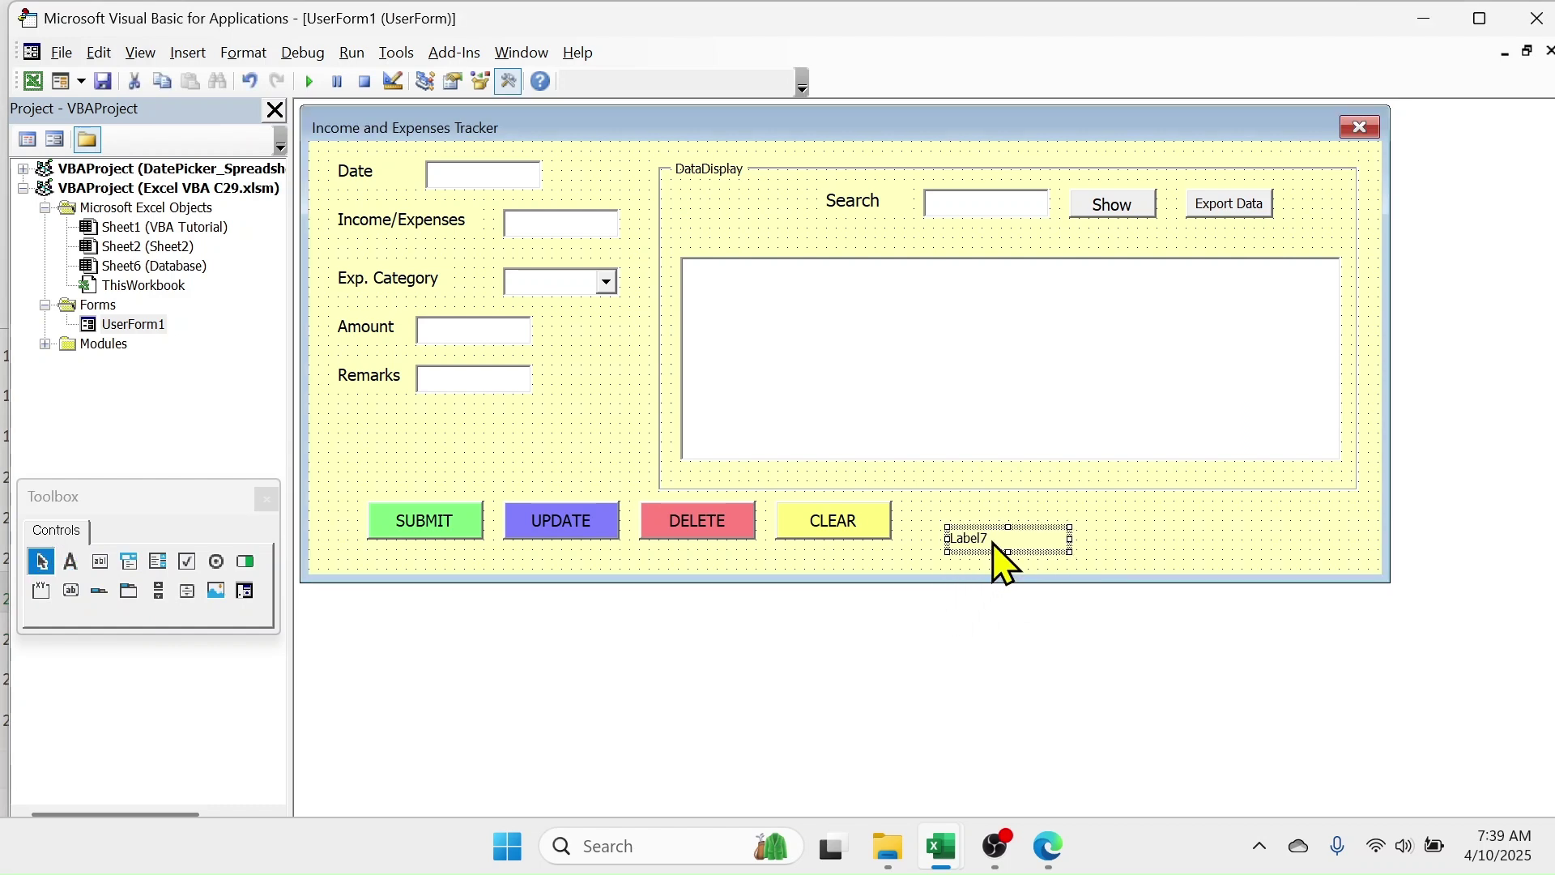
left_click(994, 543)
key("BackSpace")
key("BackSpace")
type("Visit Our Websit")
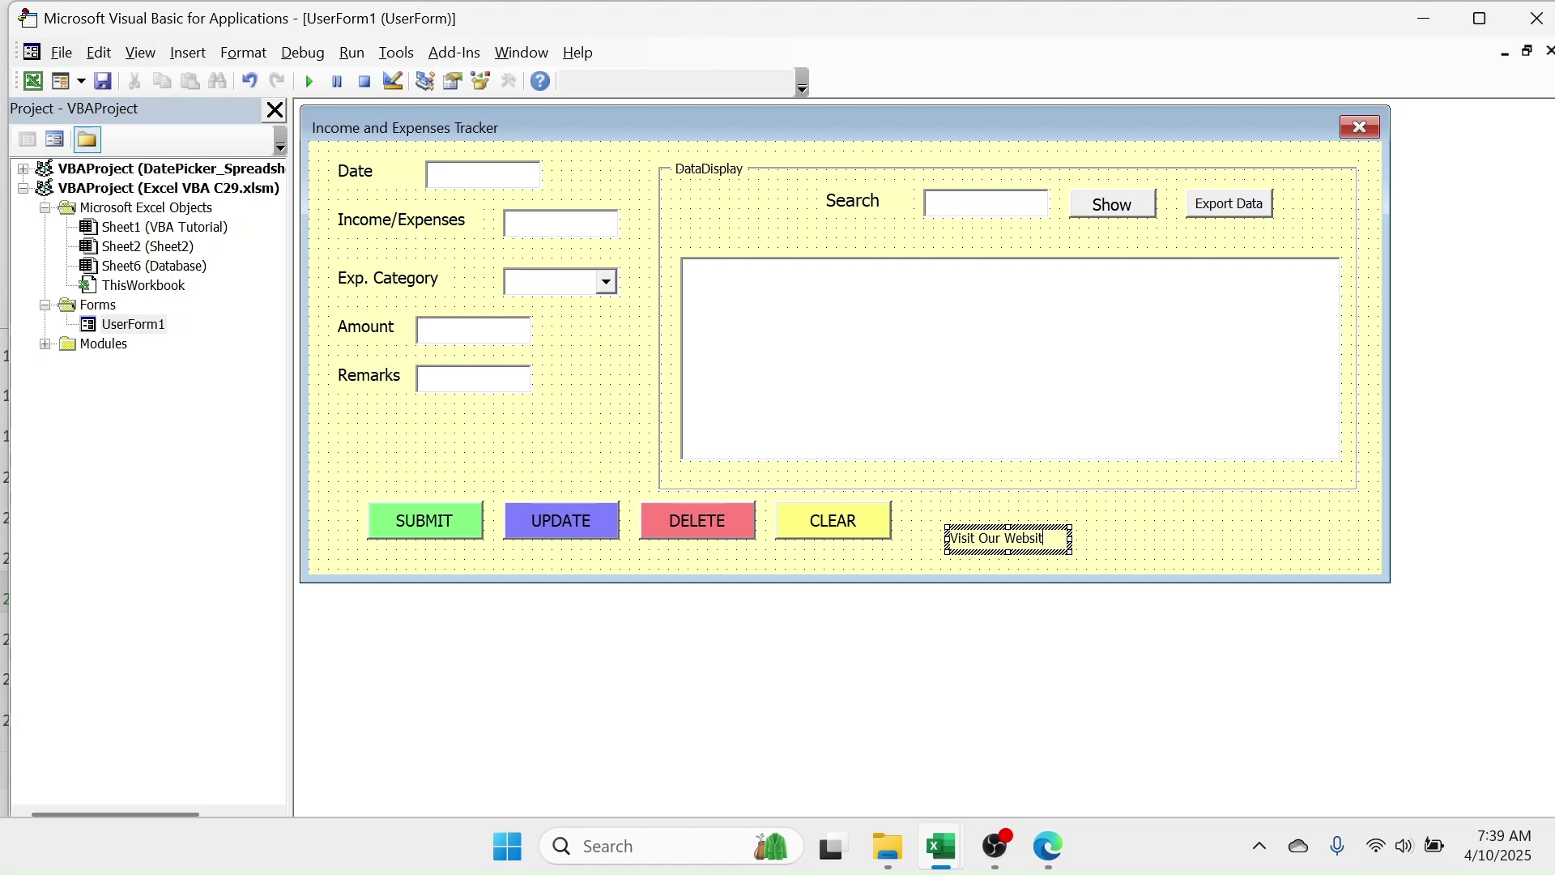
type("e")
left_click(1007, 553)
- Set the website label's BackColor to light yellow in its property list
right_click(1008, 553)
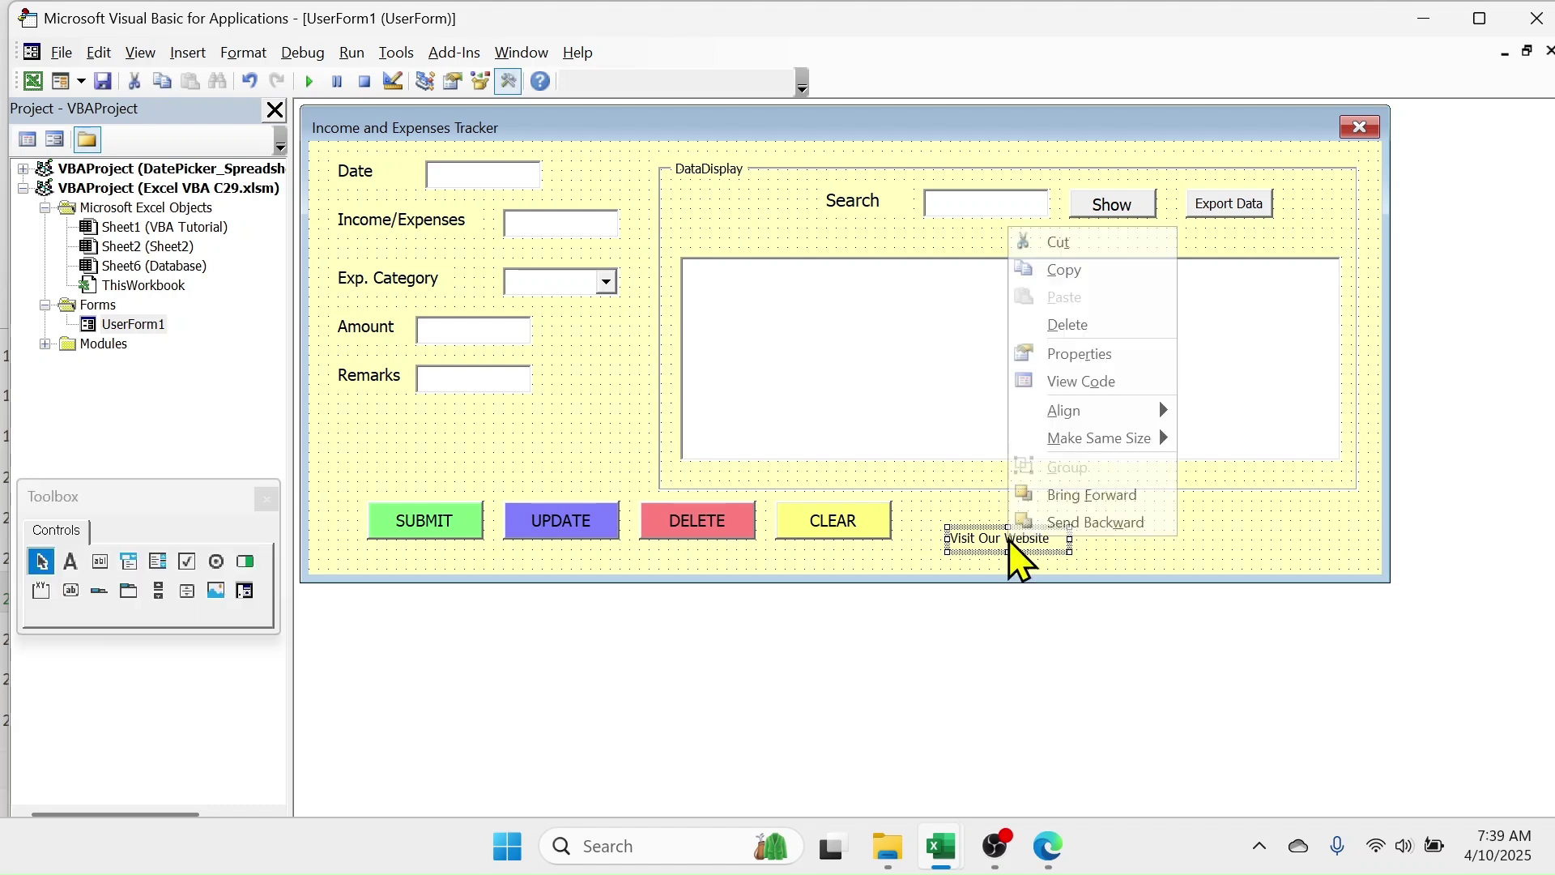
left_click(1084, 362)
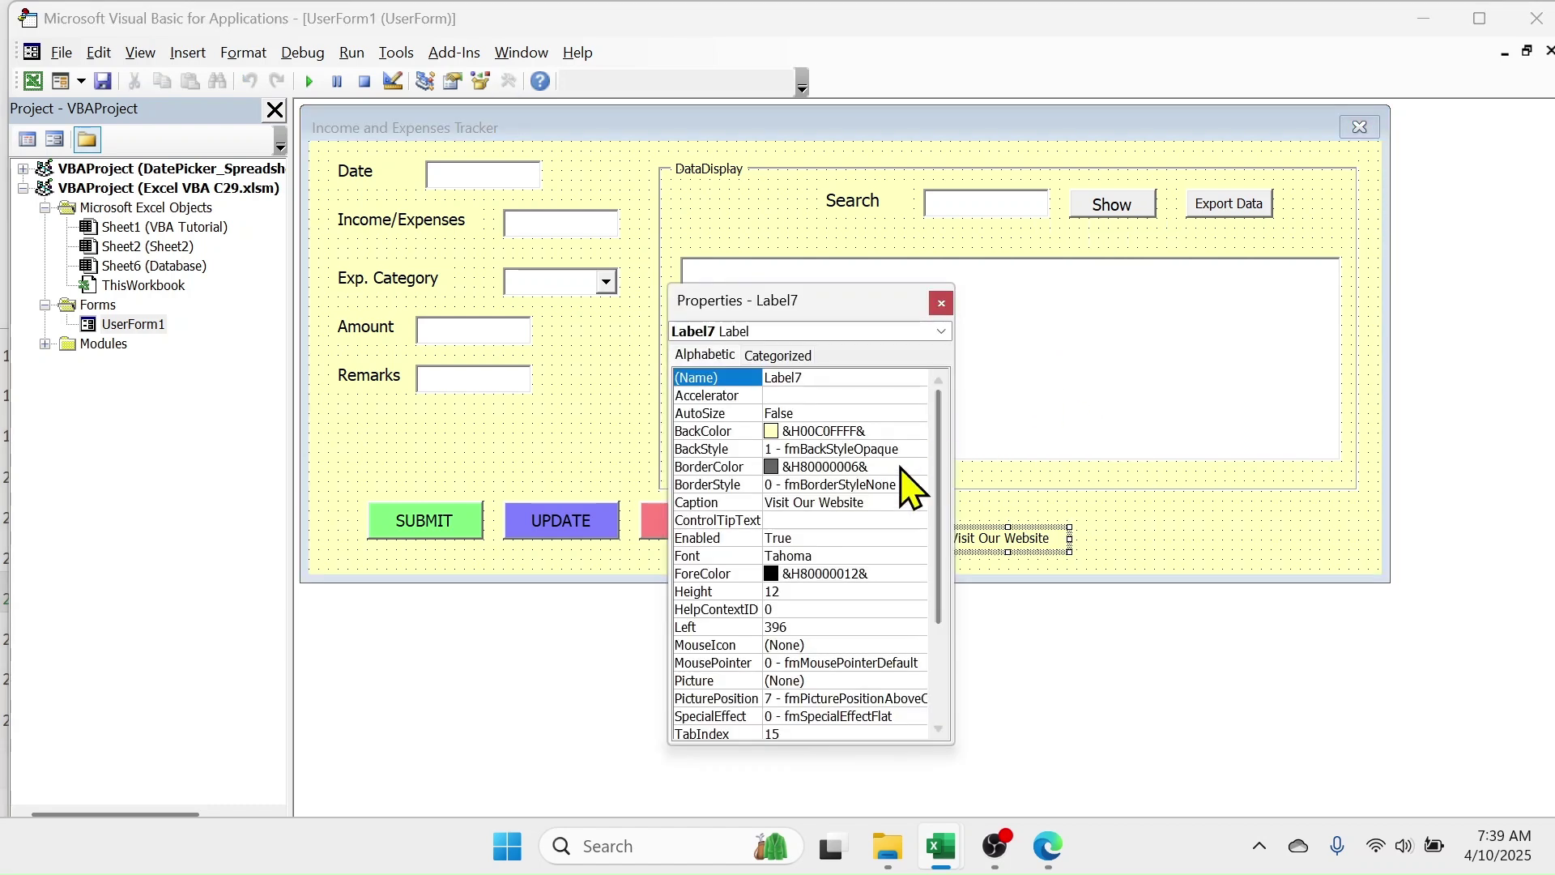
left_click(867, 430)
left_click(919, 430)
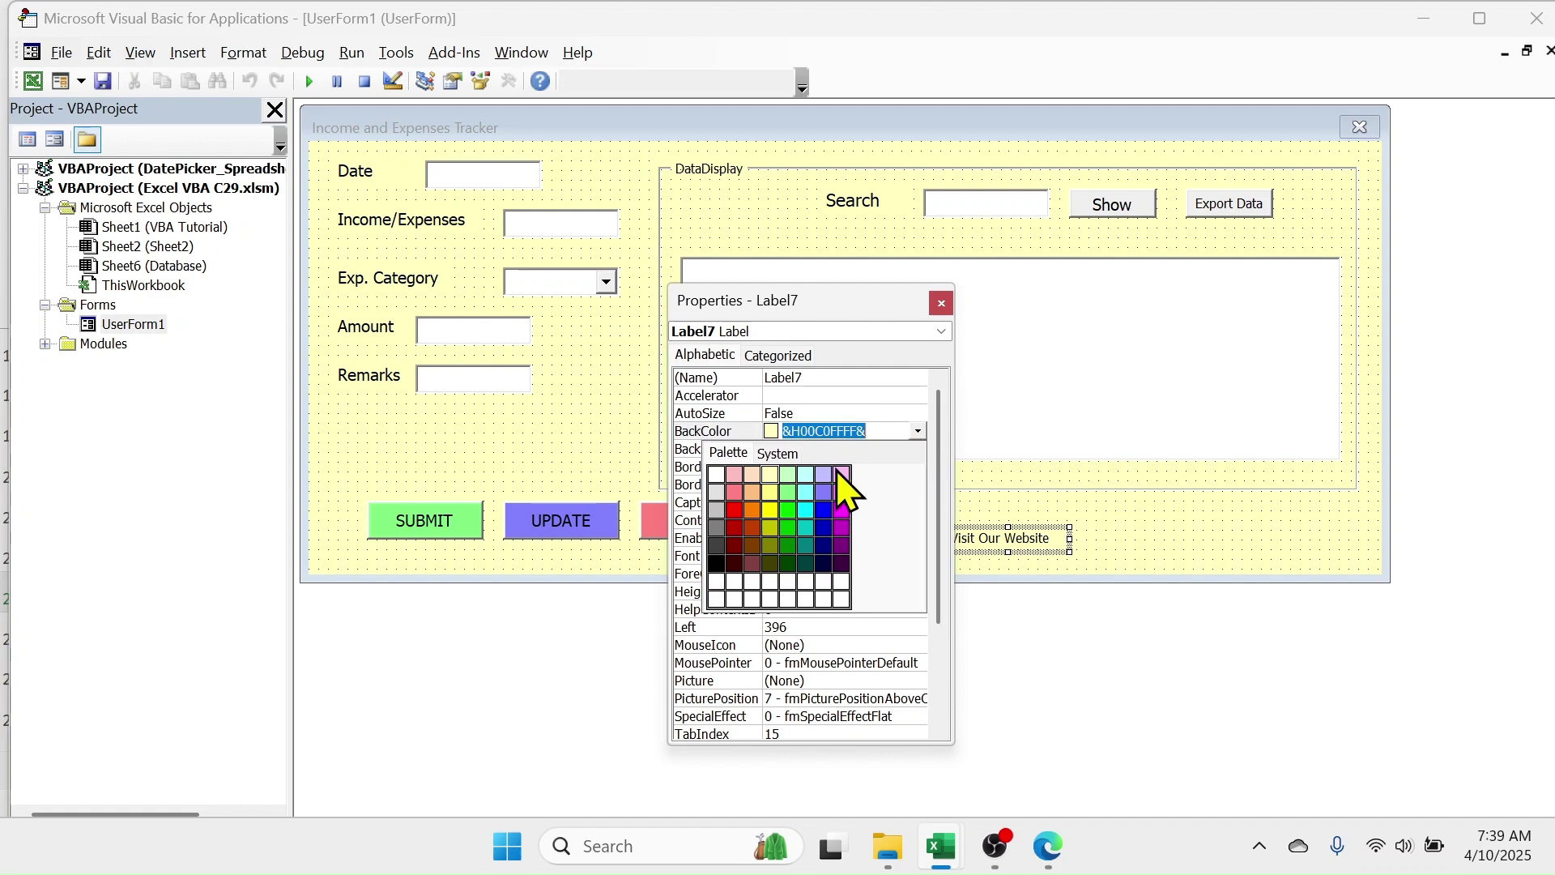
left_click(770, 490)
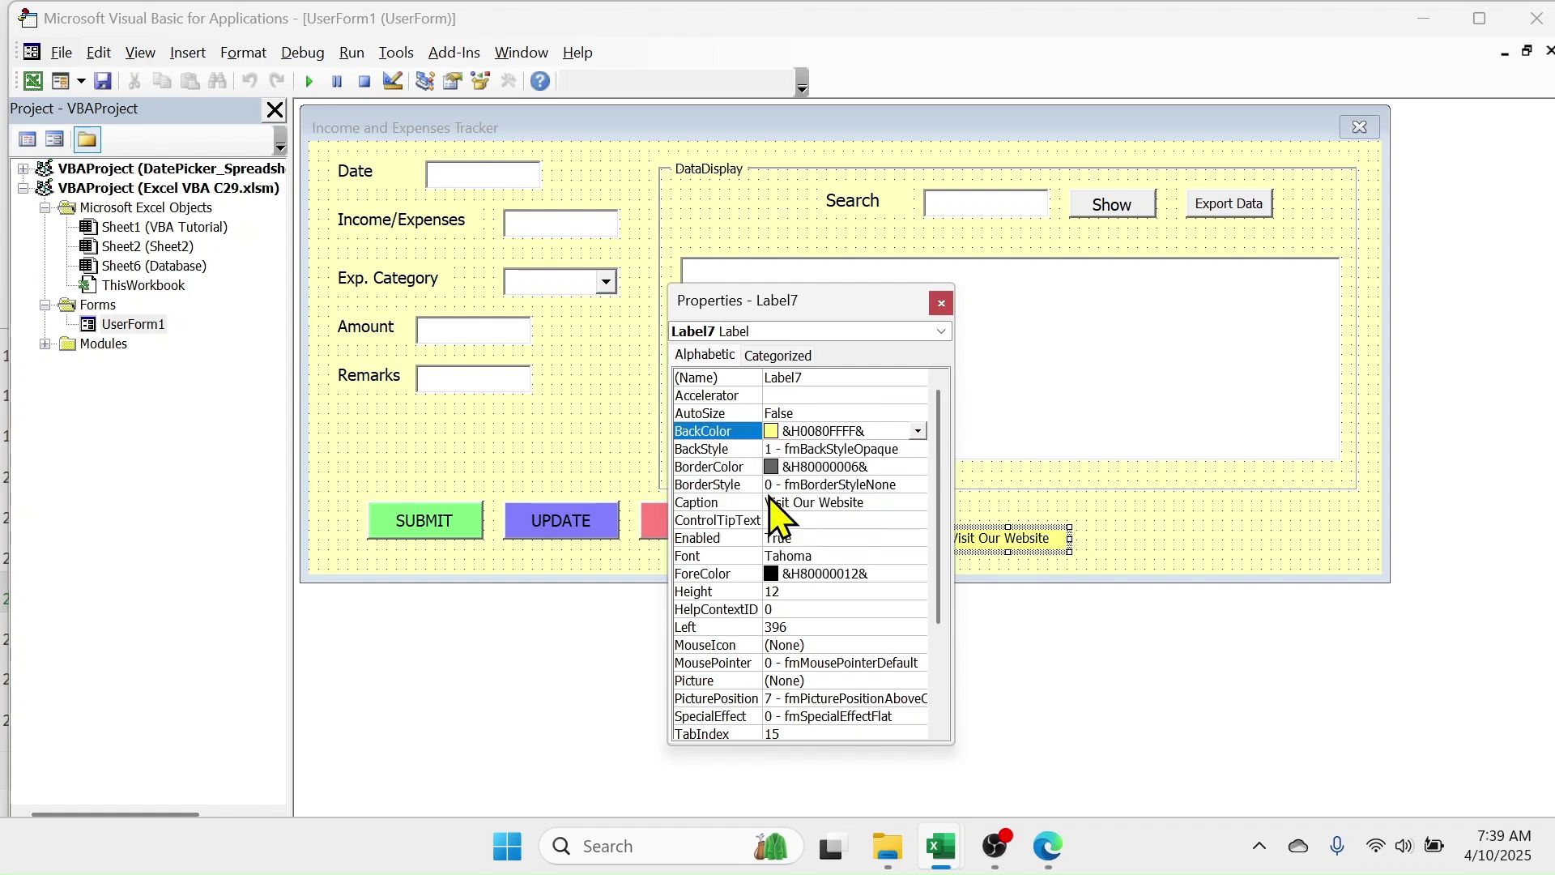
left_click(940, 303)
- Copy the 'Visit Our Website' label and select the form for pasting
right_click(1060, 563)
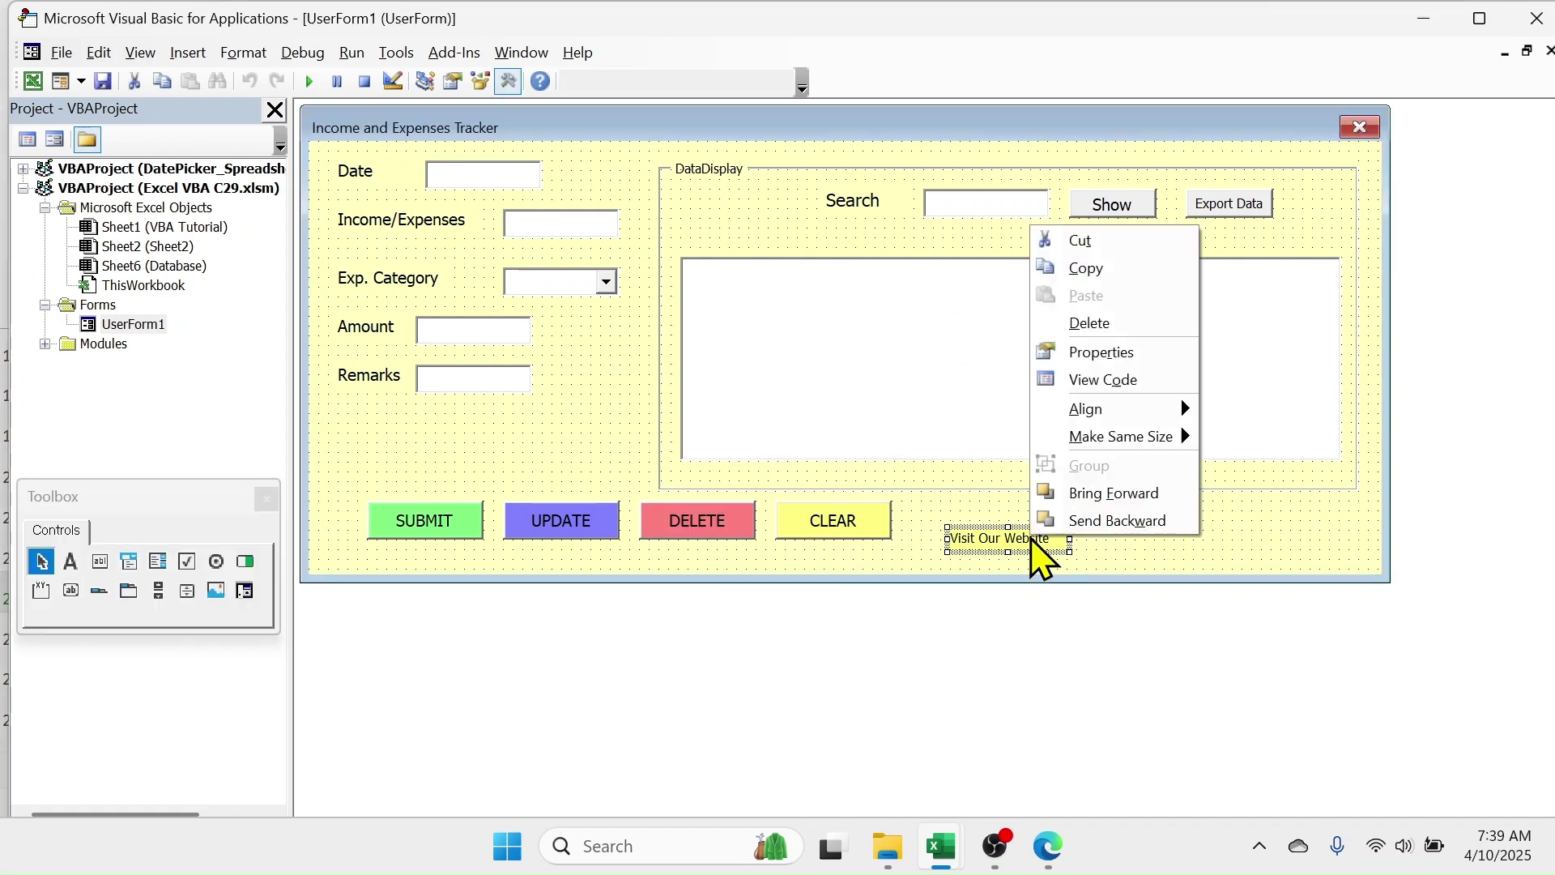
left_click(1108, 270)
left_click(1209, 557)
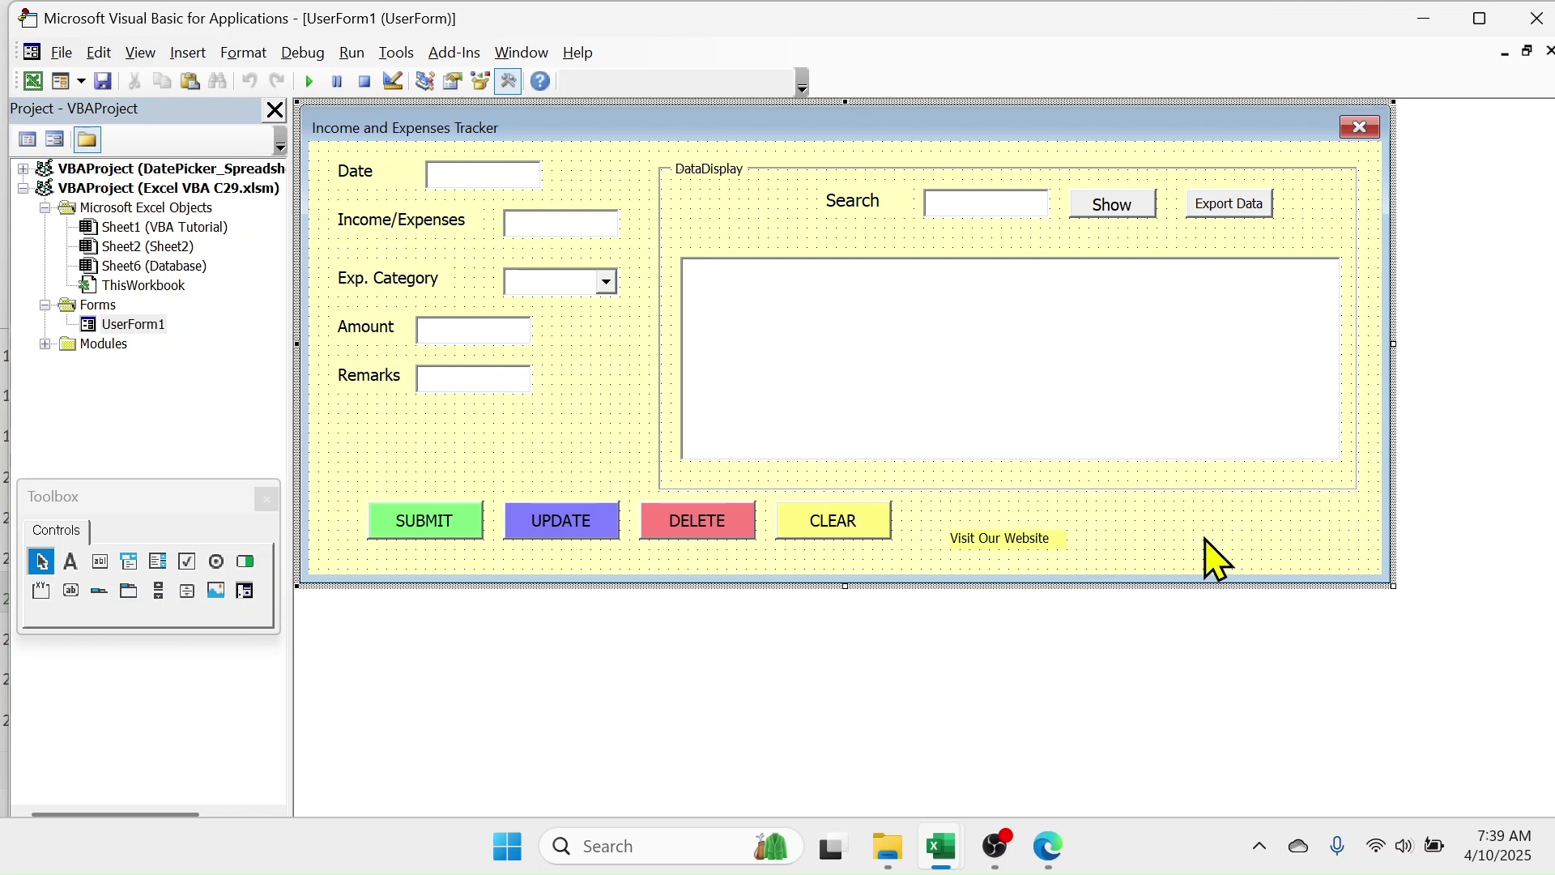
- Paste the label beside the first and recaption it 'Visit Our YouTube'
key("ctrl+v")
mouse_move(839, 359)
left_mouse_down()
mouse_move(1057, 541)
mouse_move(1120, 556)
mouse_move(1139, 541)
mouse_move(1135, 553)
left_mouse_up()
left_click(1184, 544)
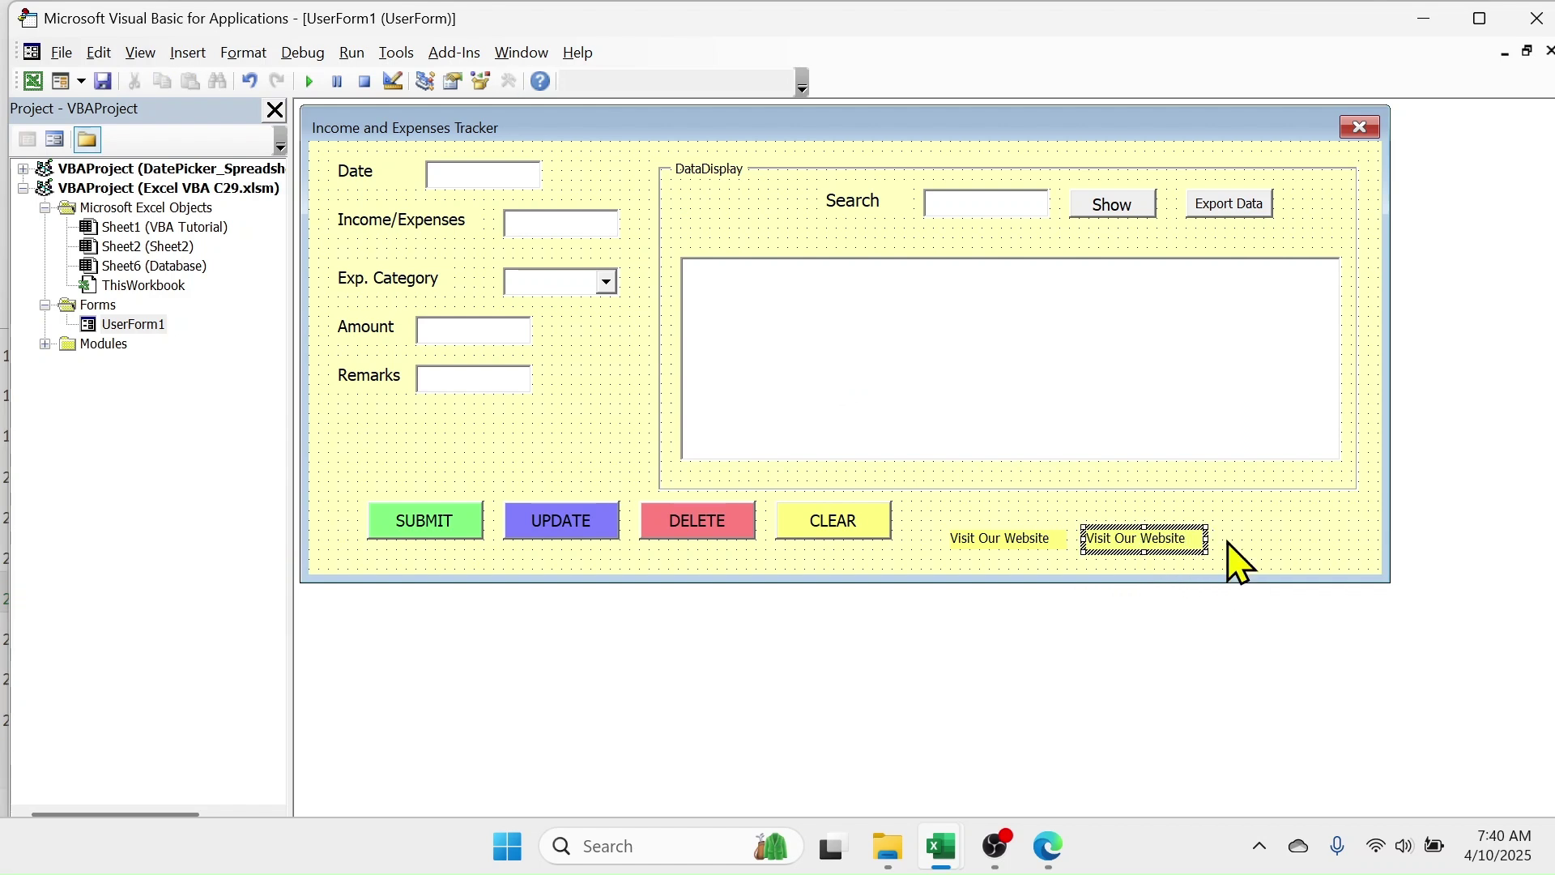
key("BackSpace")
key("BackSpace")
type("YouTub")
left_click(1307, 533)
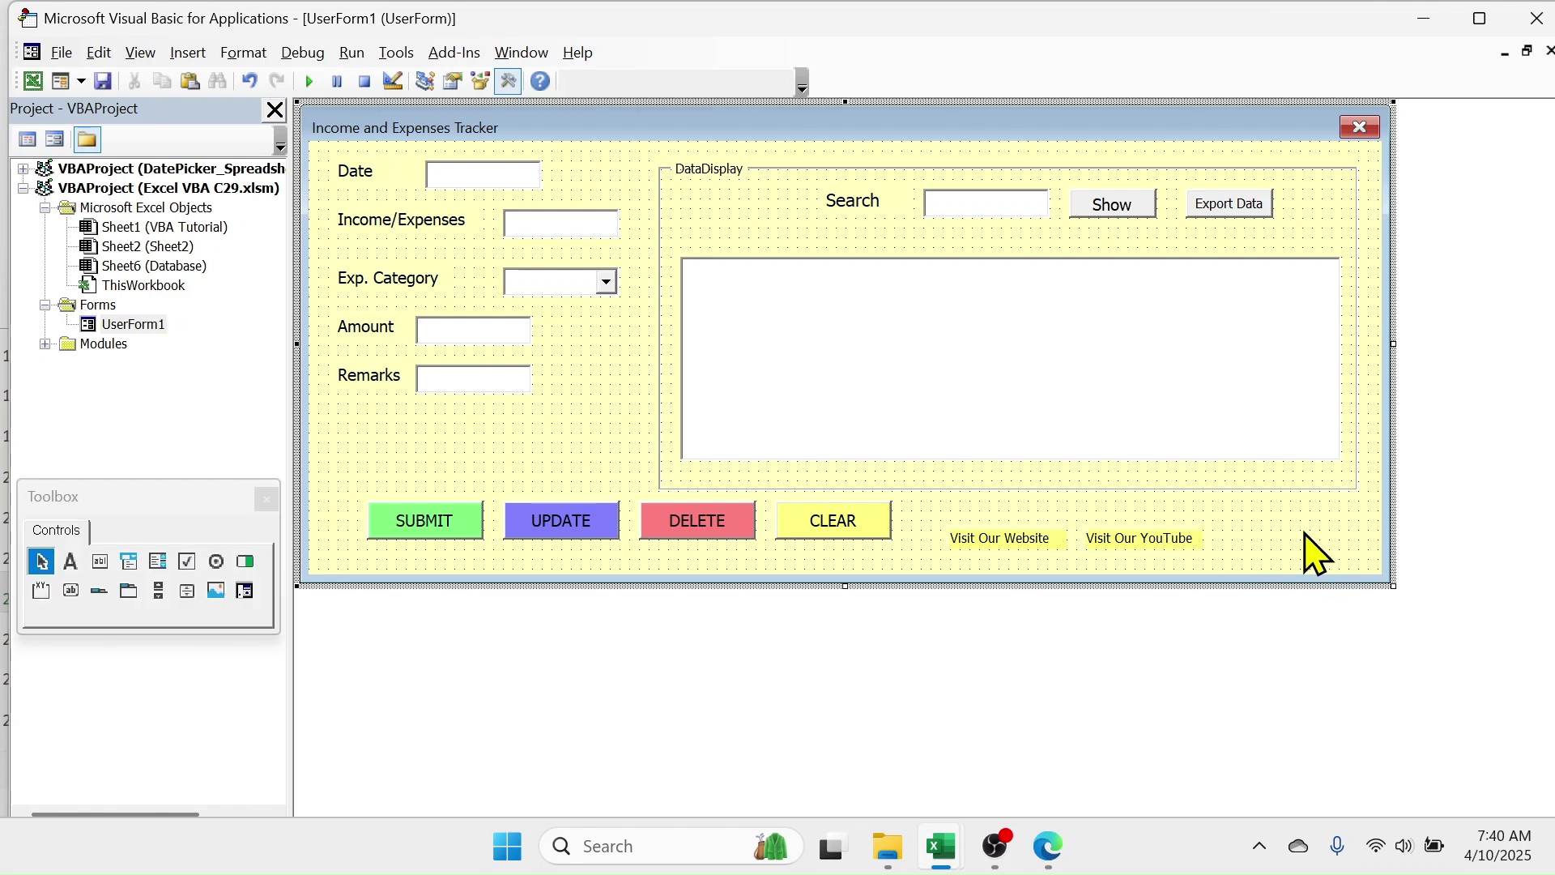
- Create the website label's Click procedure declaring Dim url As String and starting url="
double_click(994, 542)
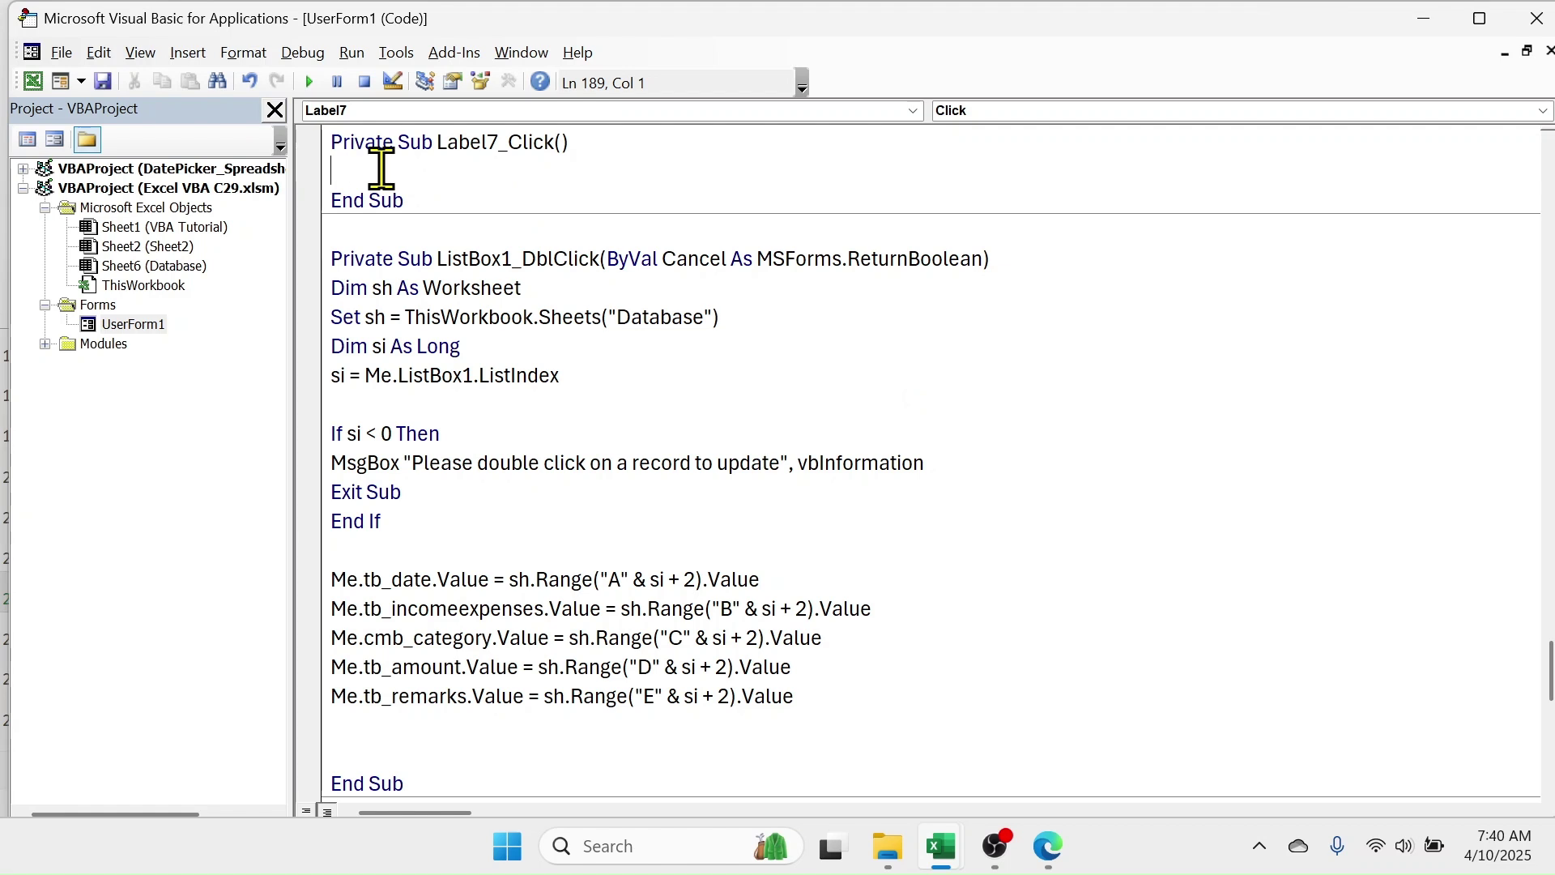
type("dim url ")
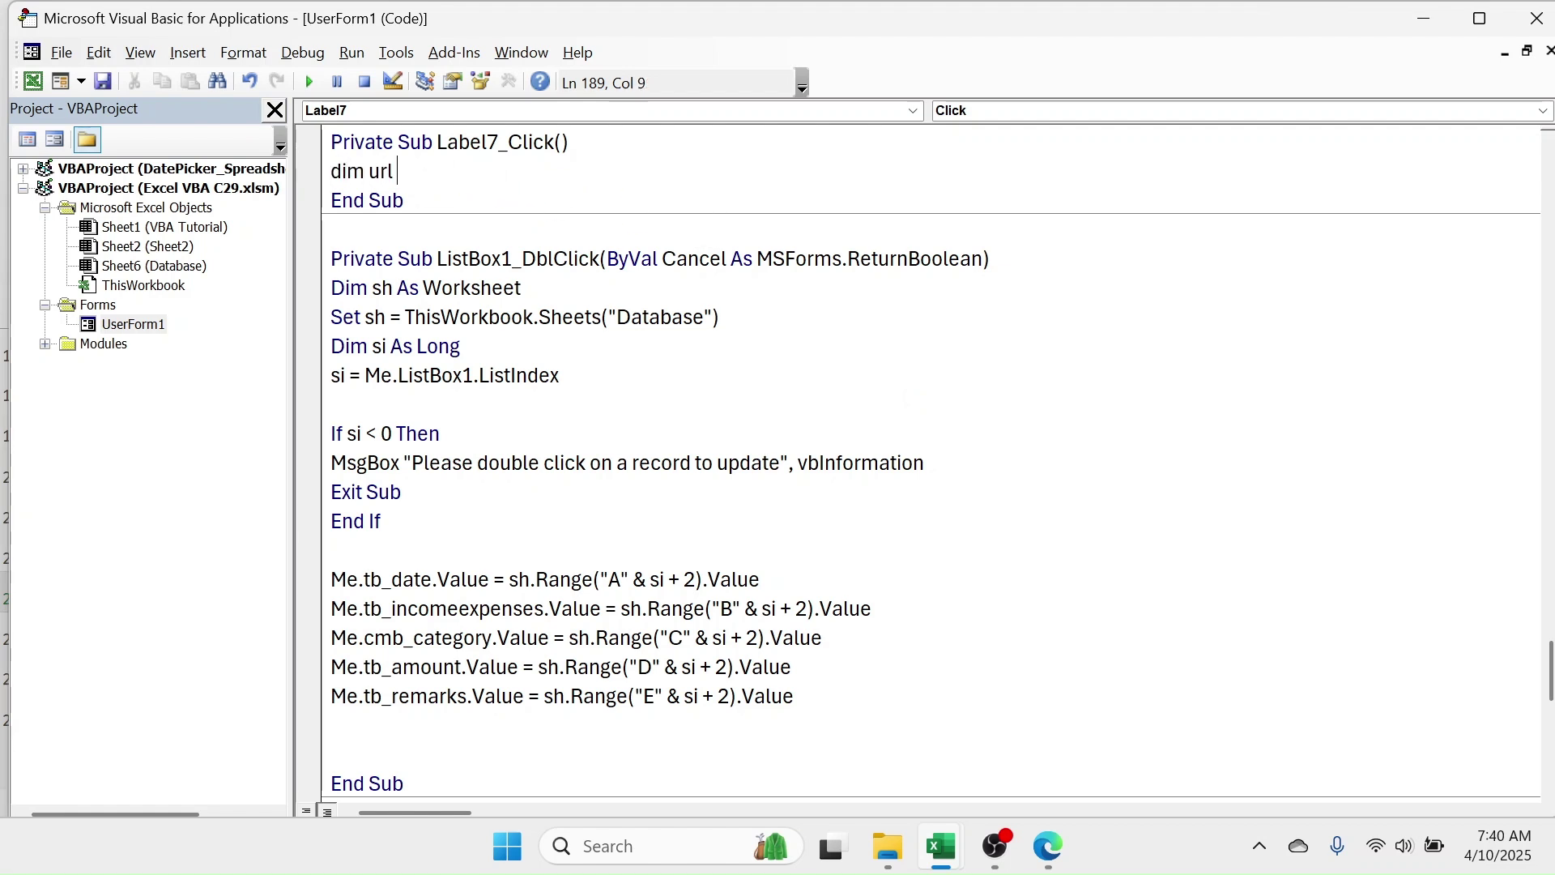
type("as string")
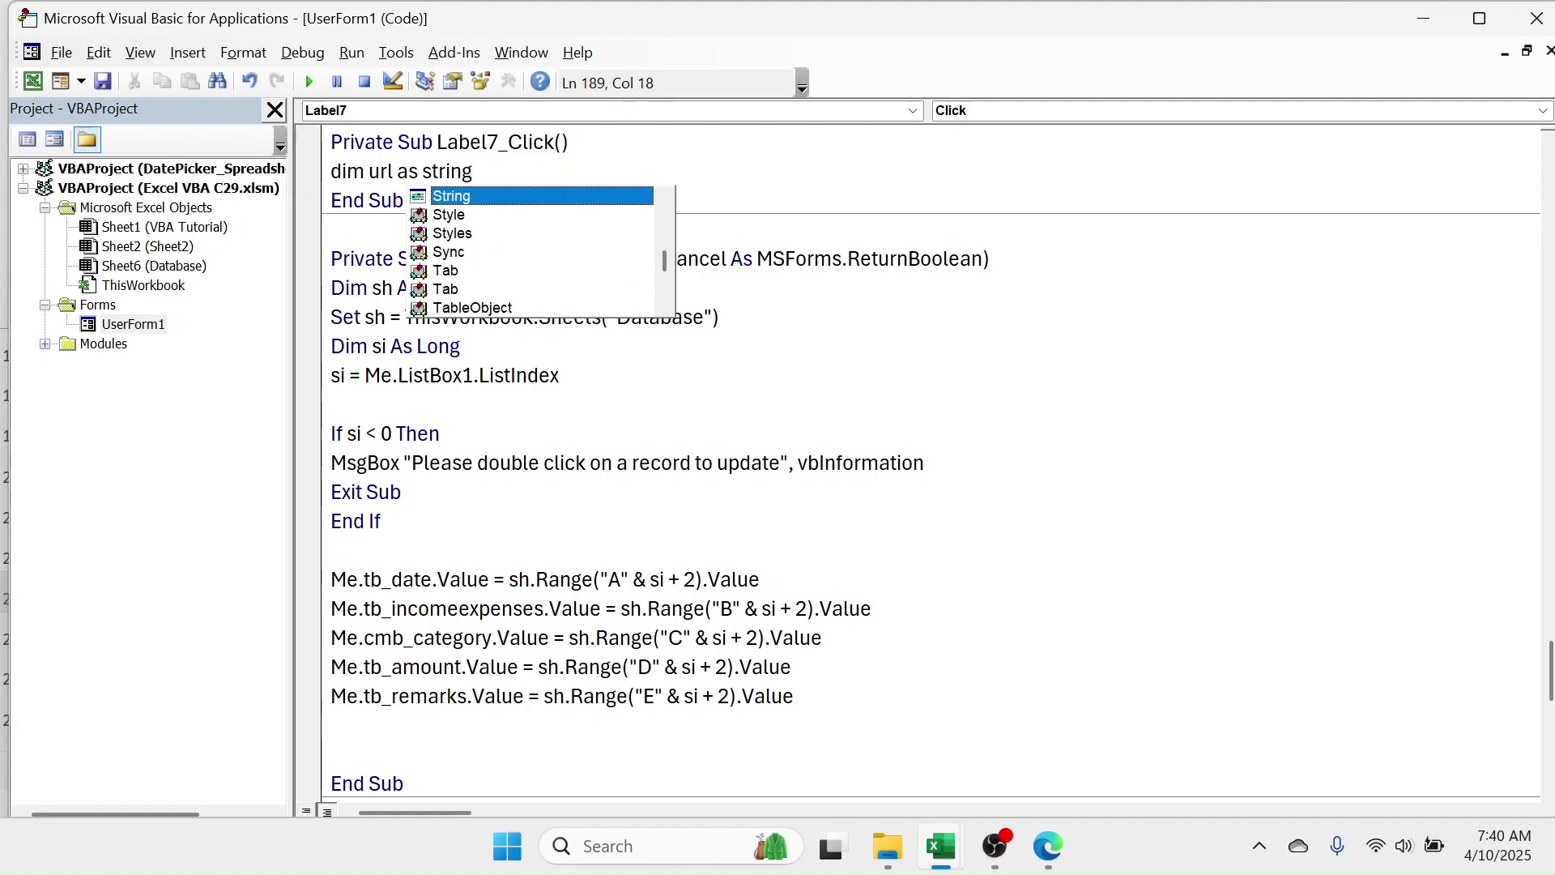
key("Return")
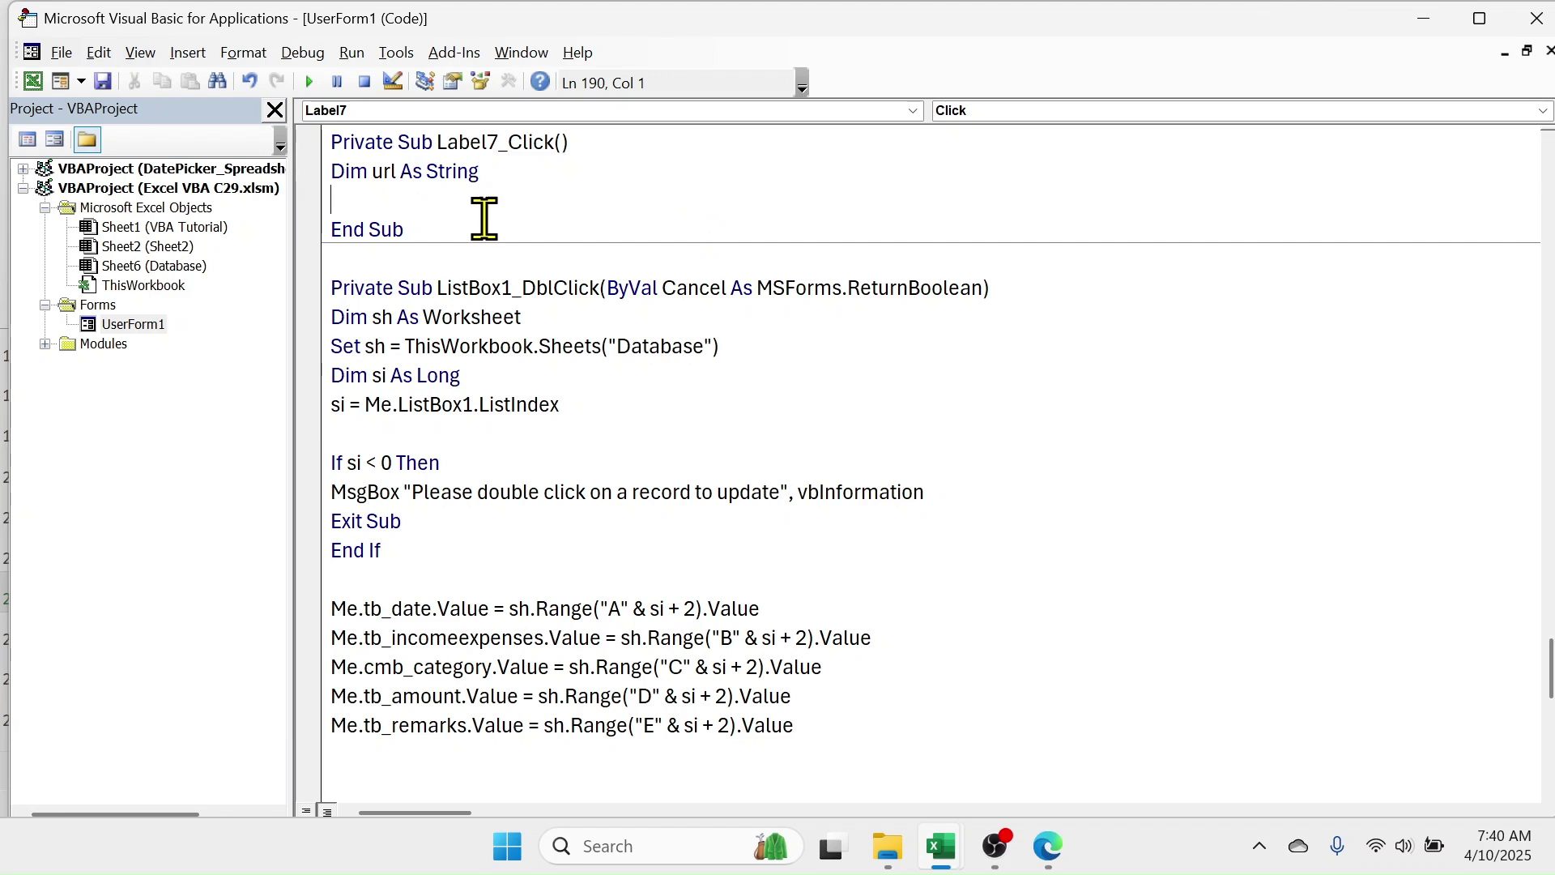
type("url=\"")
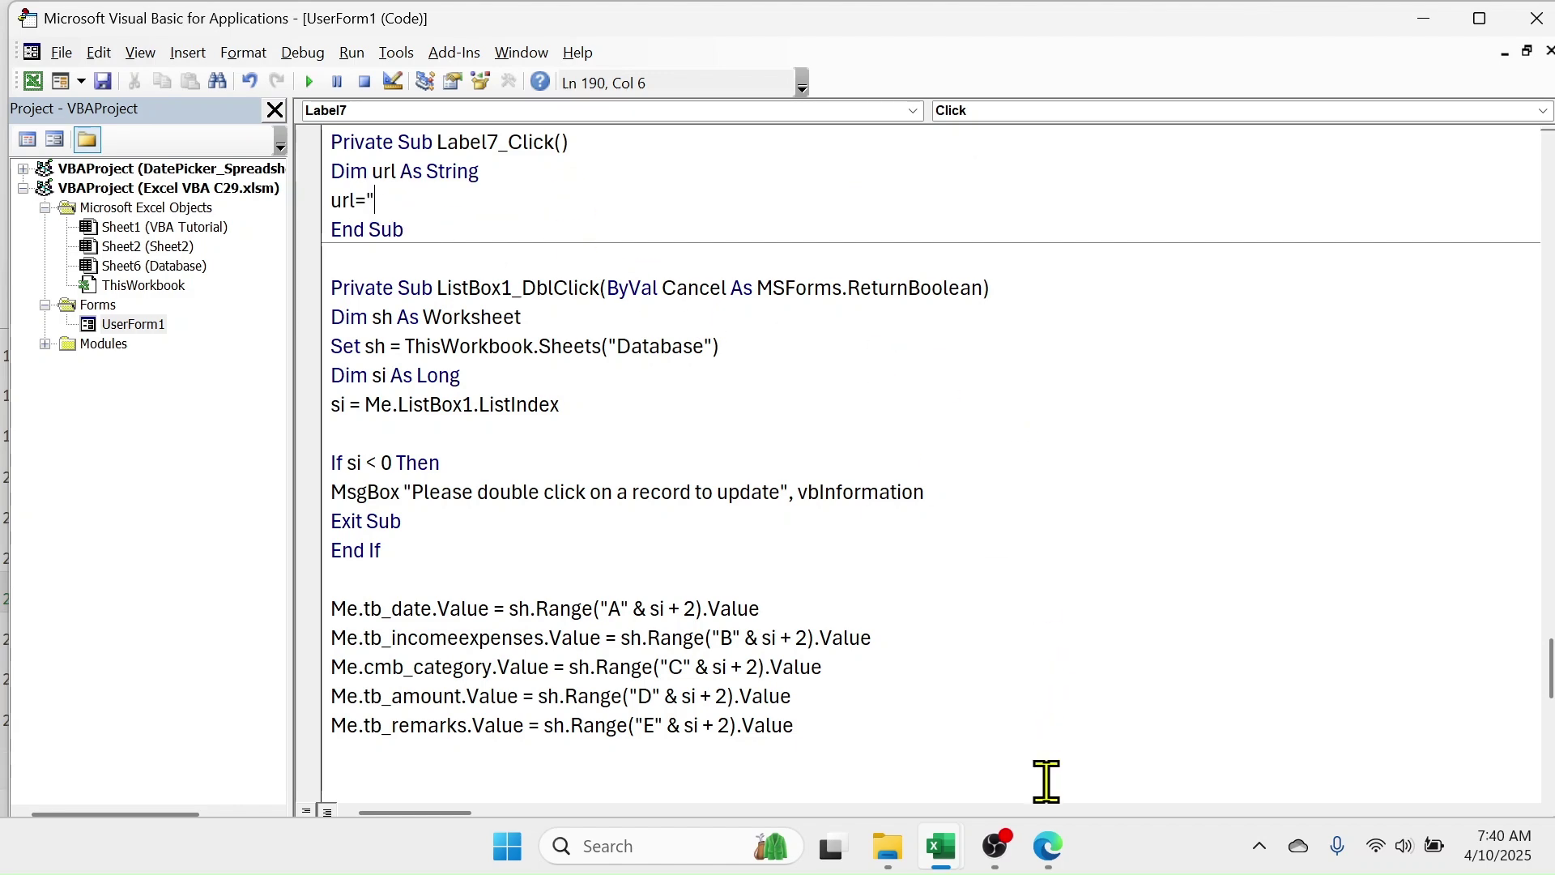
- Copy the learnexcelandsheets.com address from Edge's address bar and return to the code
left_click(1052, 855)
left_click(307, 24)
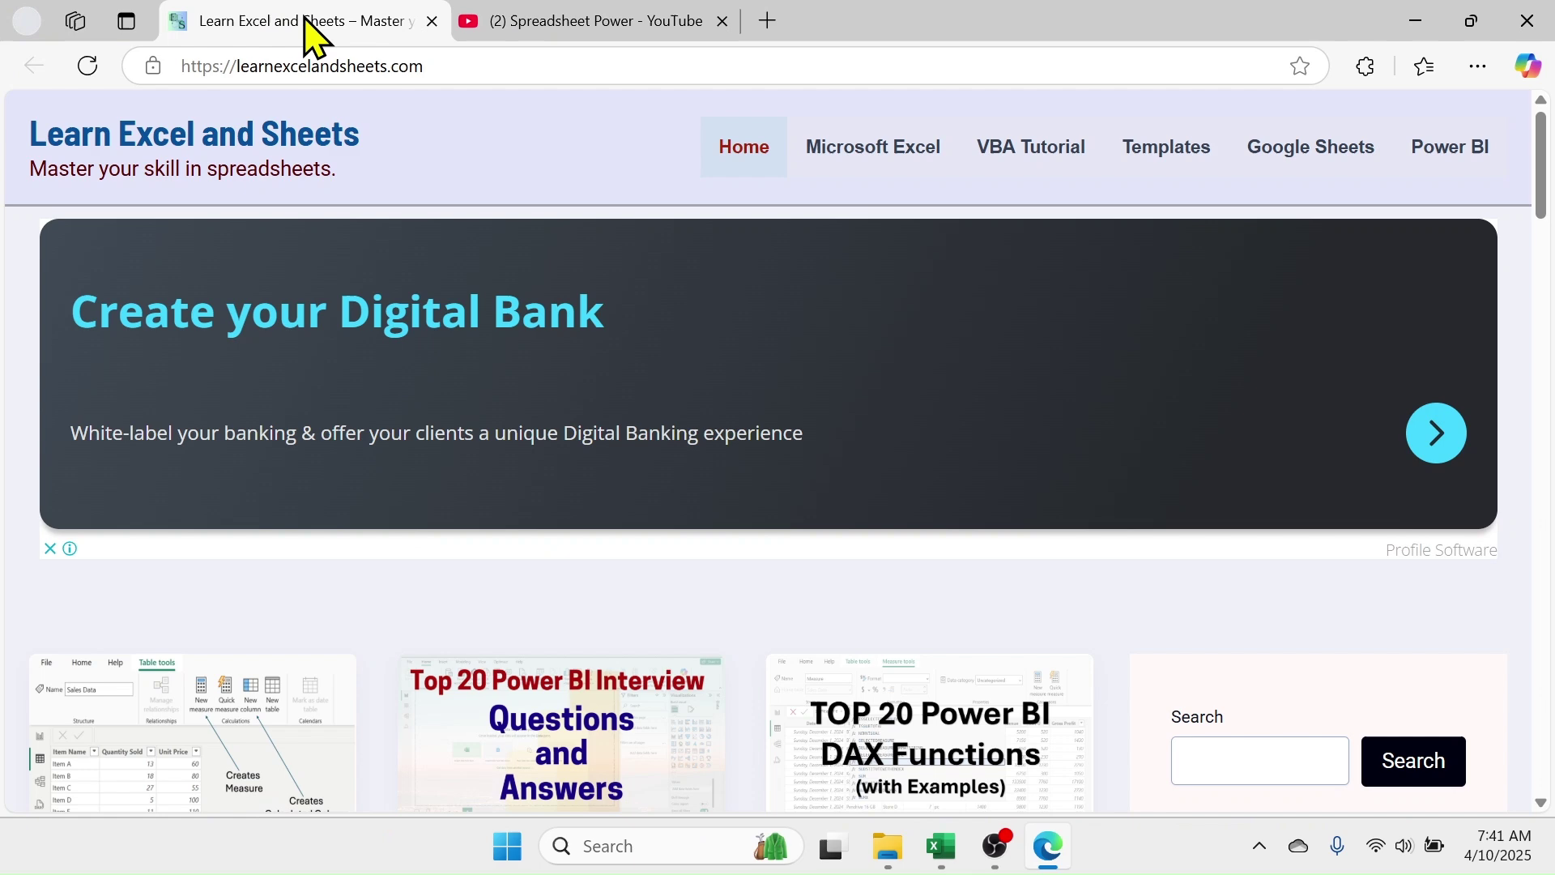
left_click(461, 73)
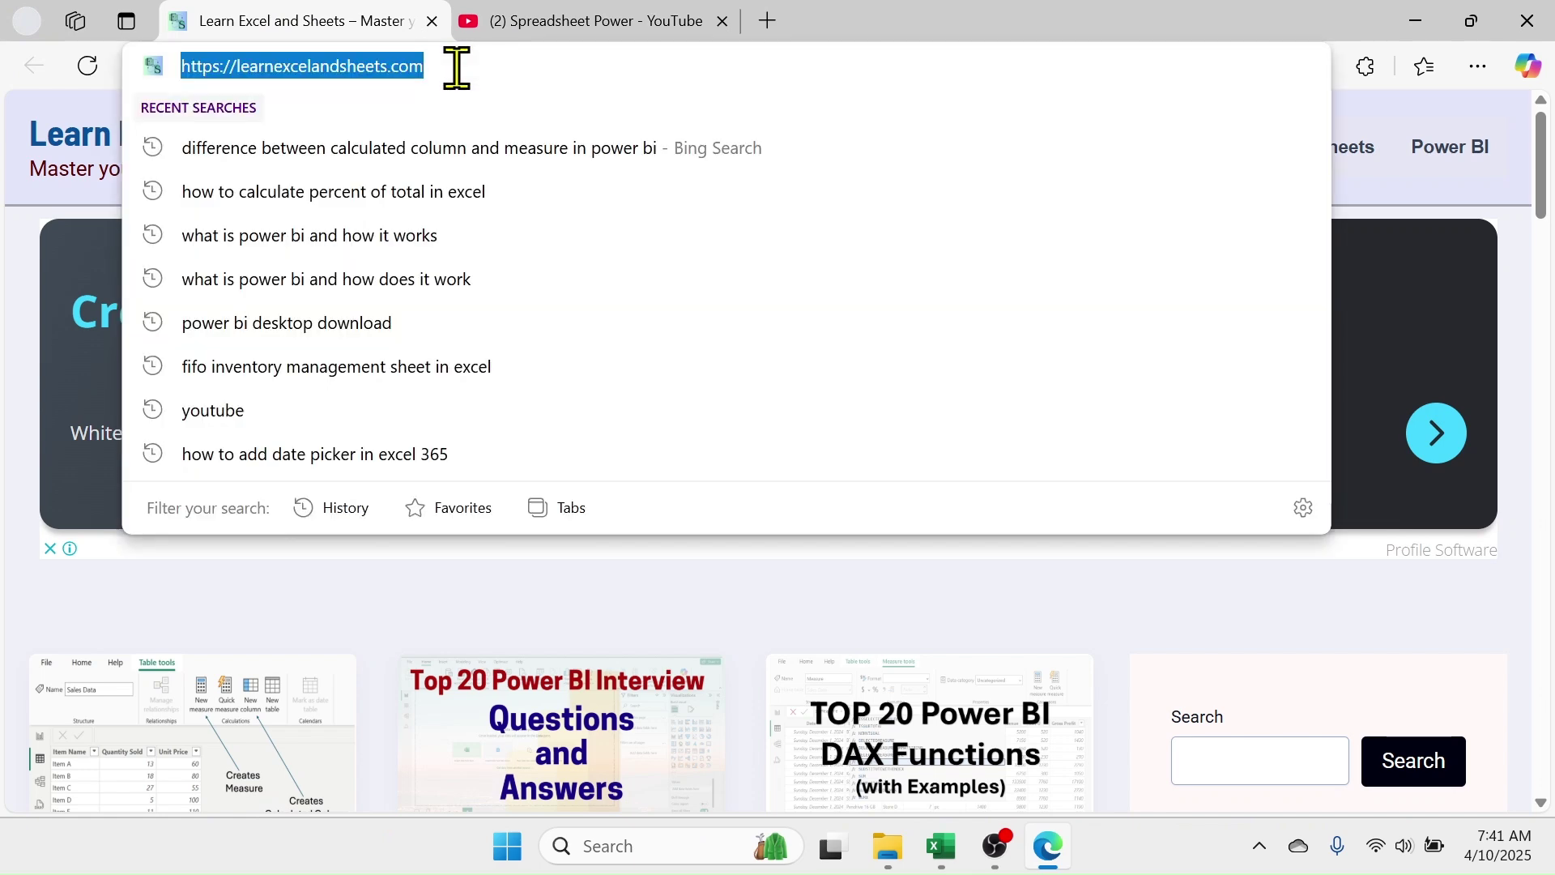
right_click(345, 75)
left_click(413, 342)
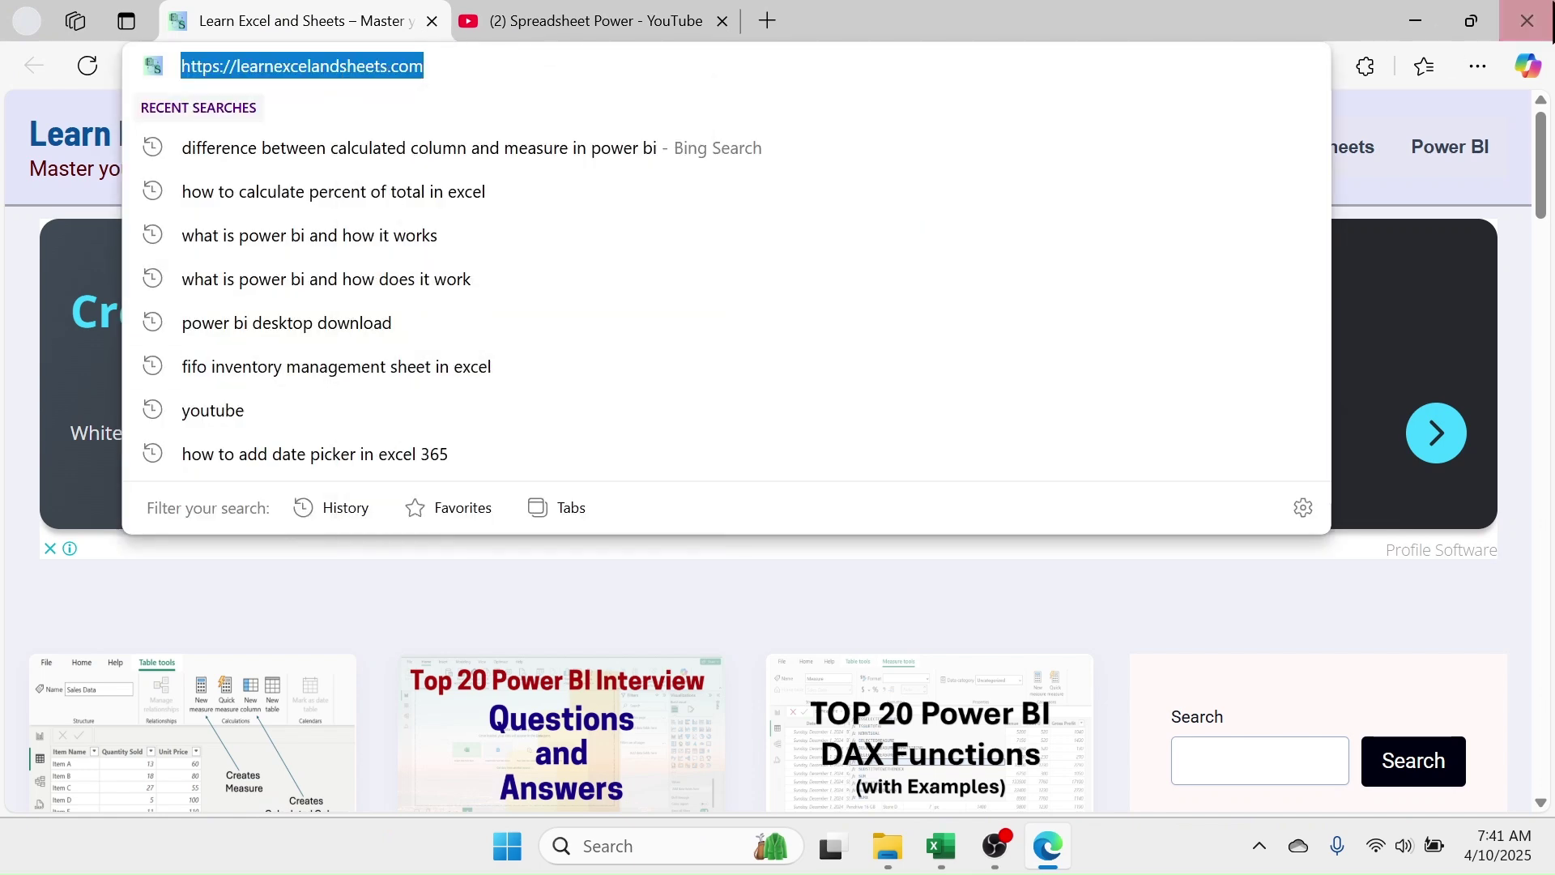
left_click(1416, 37)
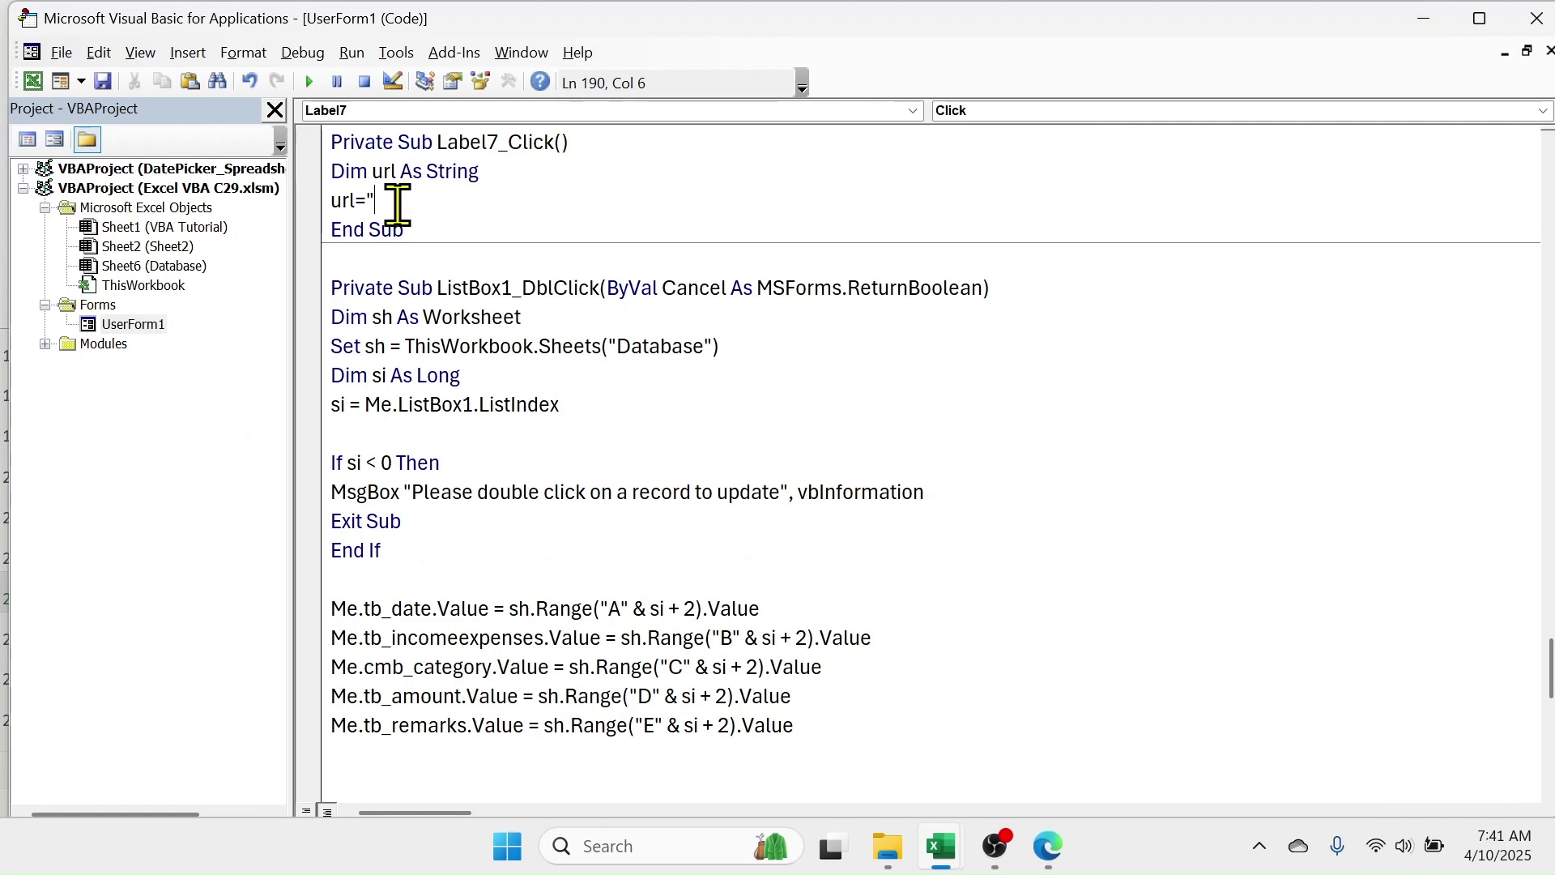
- Assign the pasted site URL and add ThisWorkbook.FollowHyperlink Adress:=url, NewWindow:=True
type("https://learnexcelandsheets.com/")
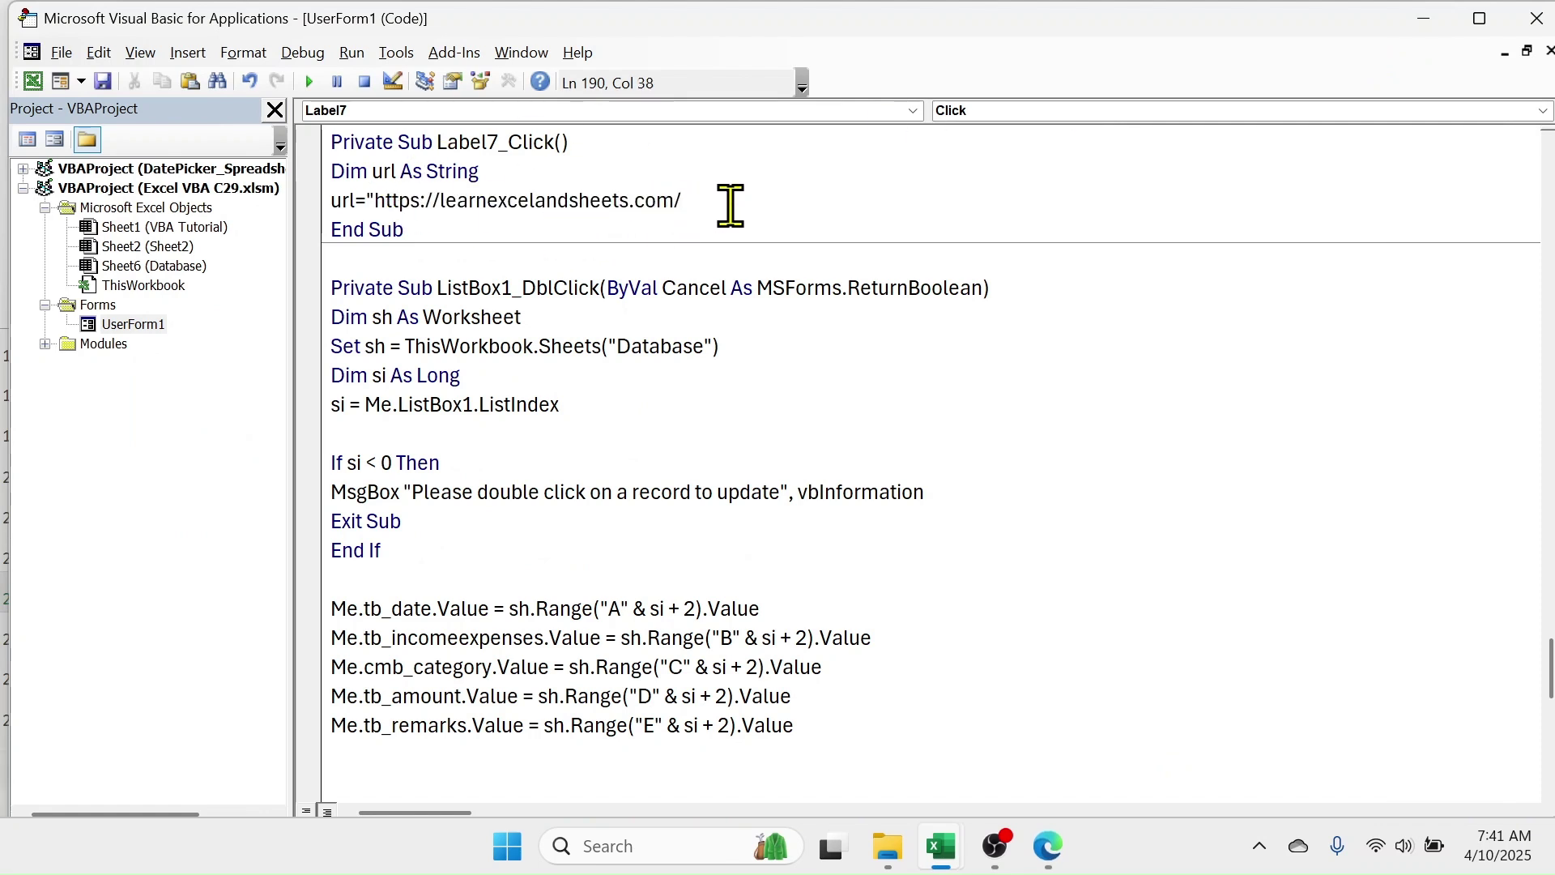
type("\"")
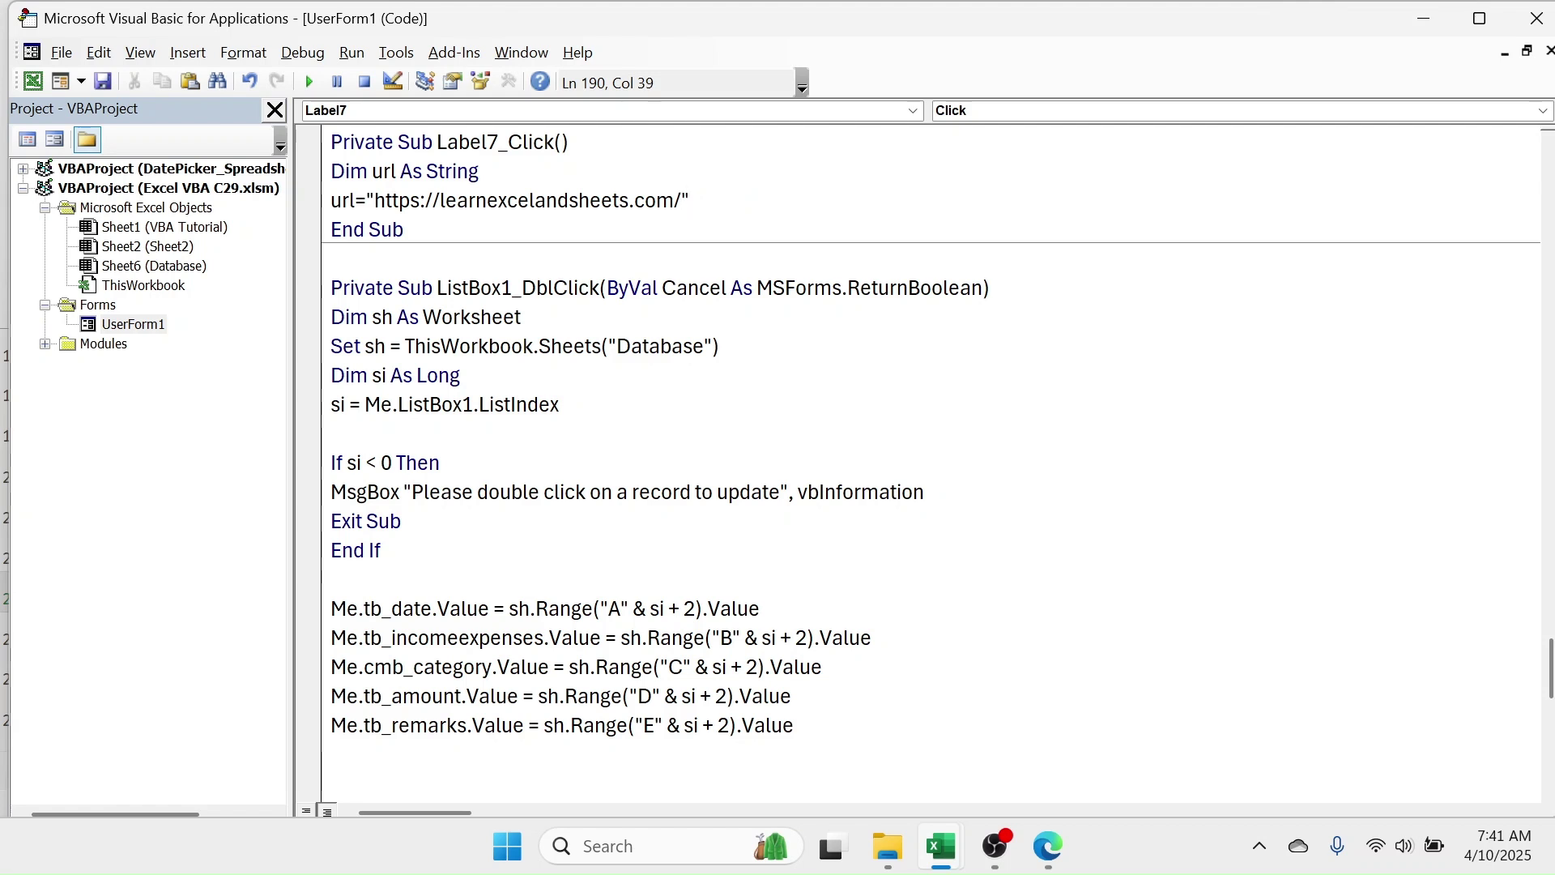
key("Return")
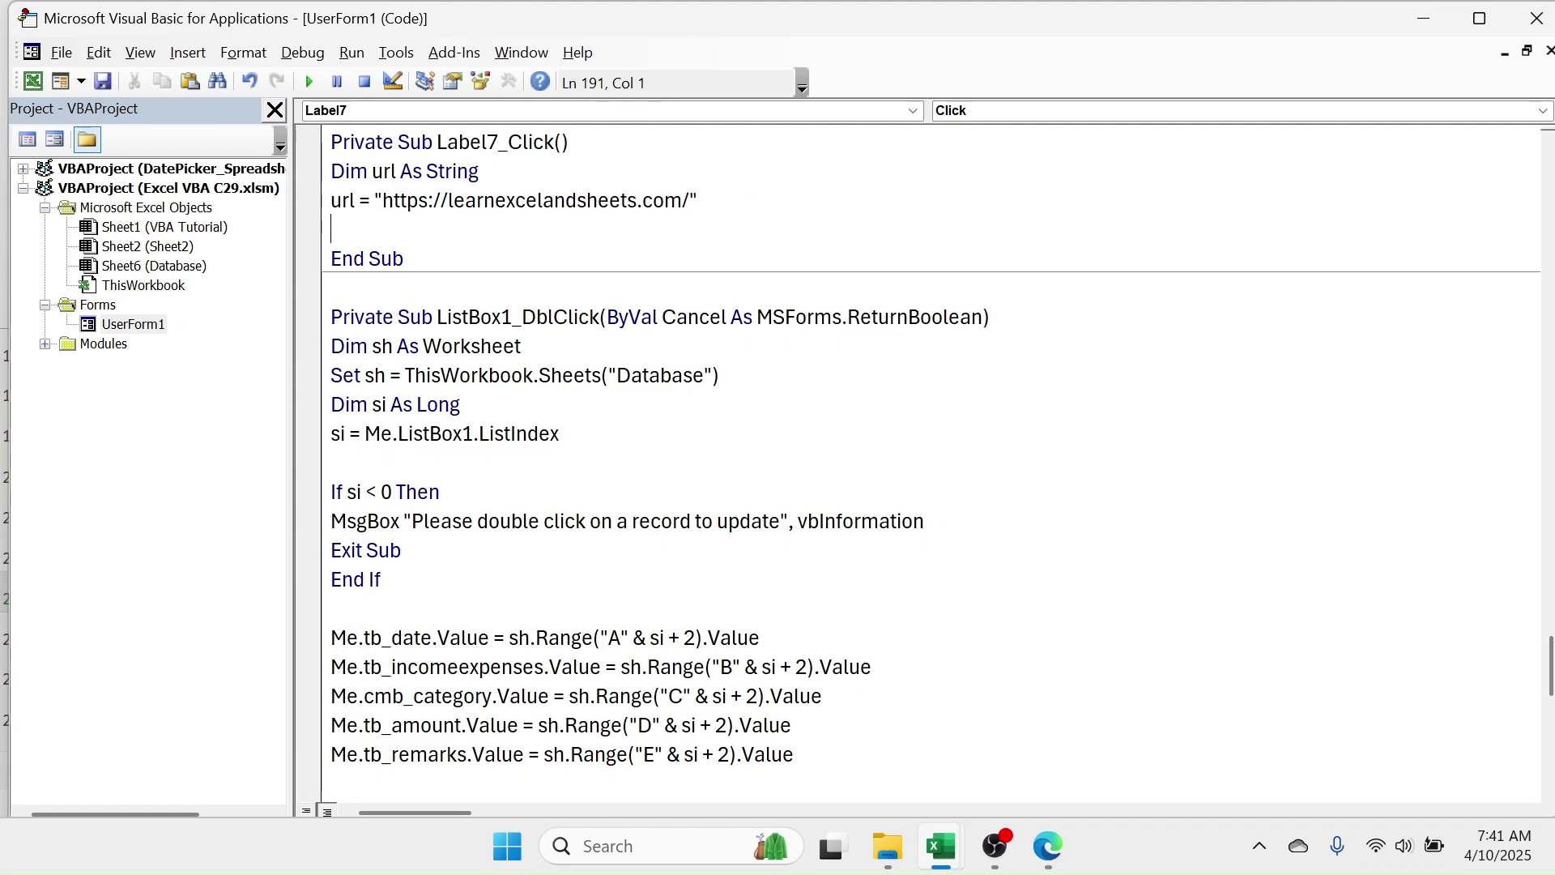
type("thisworkbook")
type(".f")
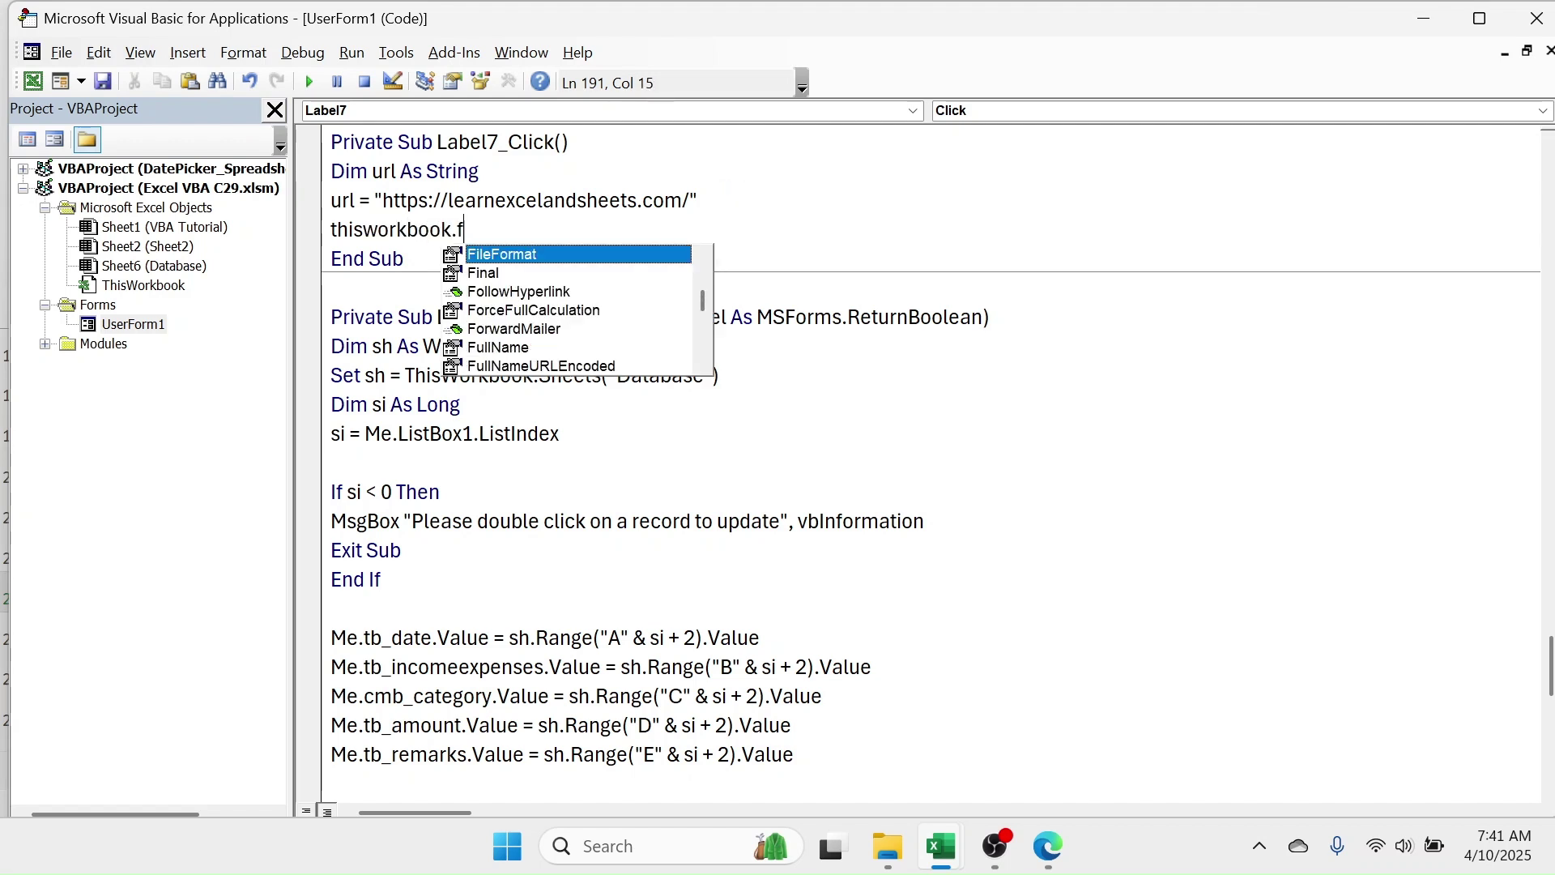
type("ol")
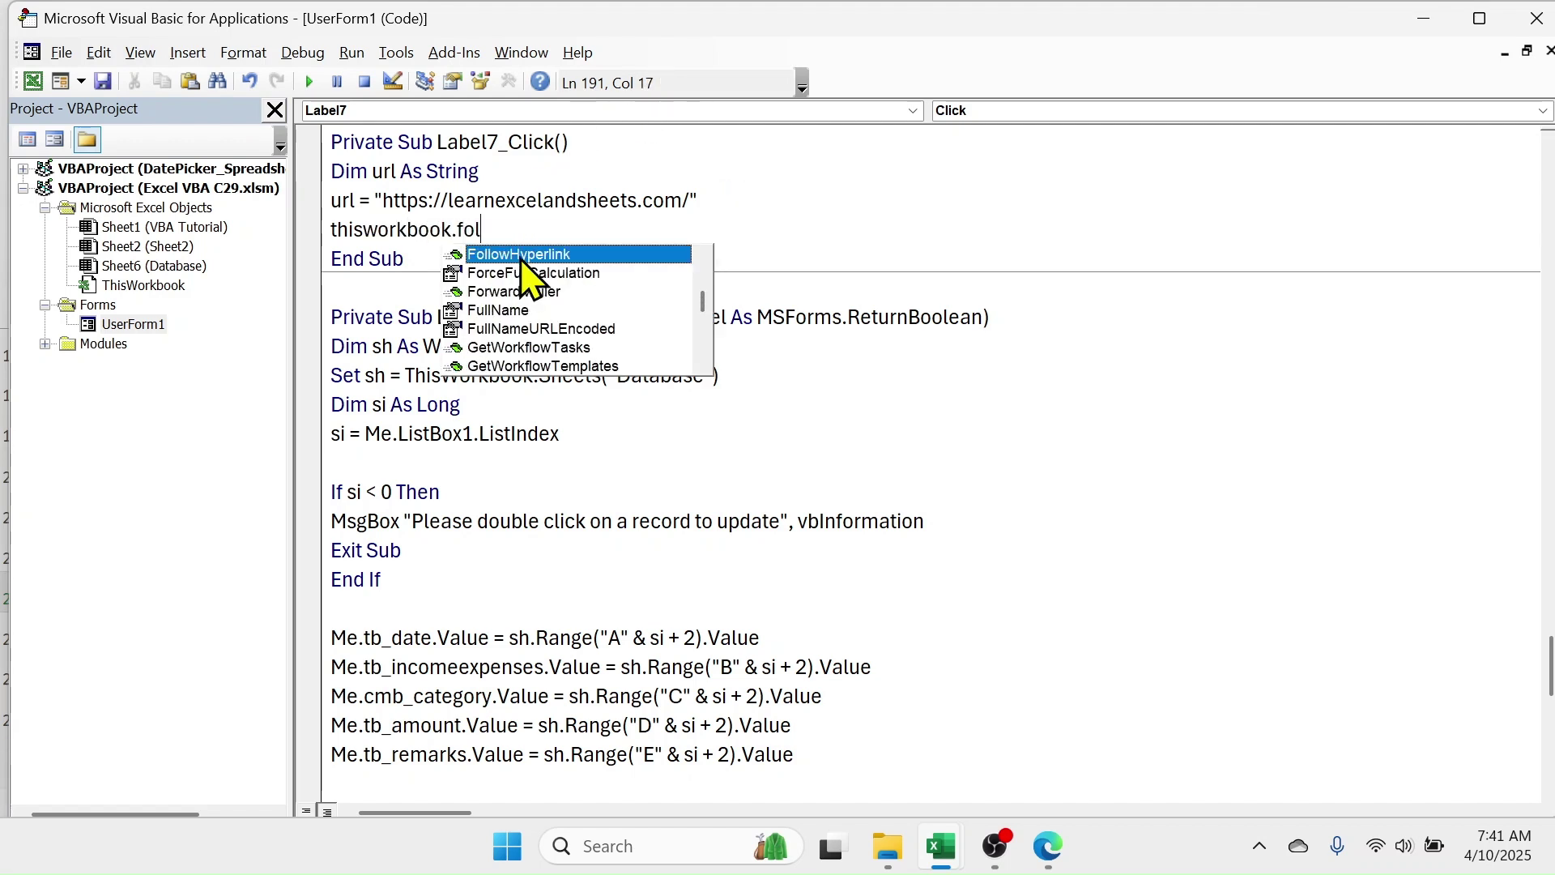
double_click(528, 254)
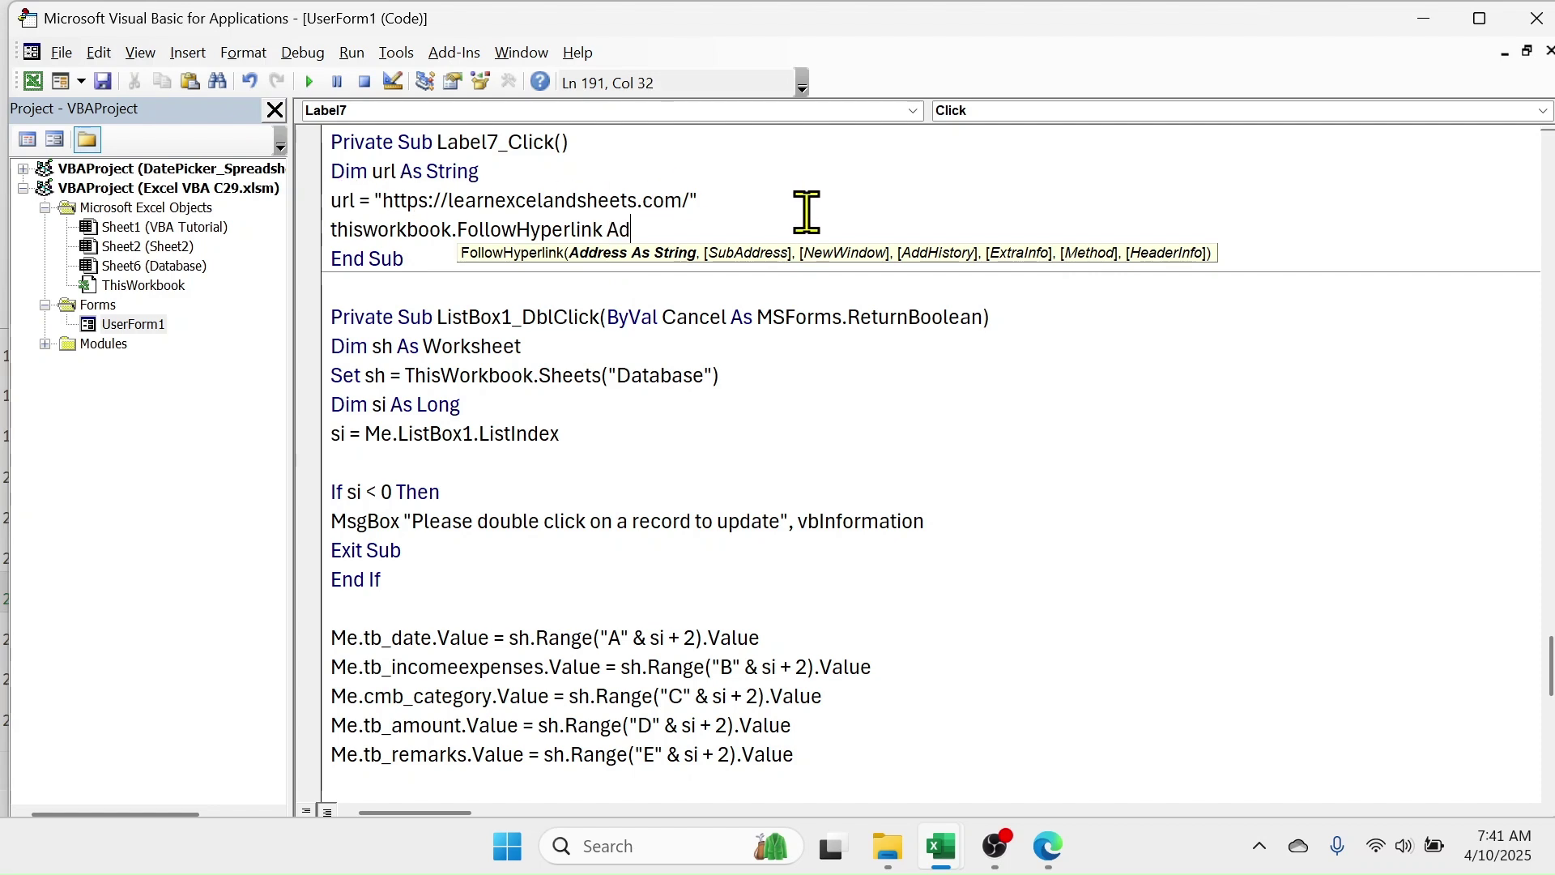
type("ress:")
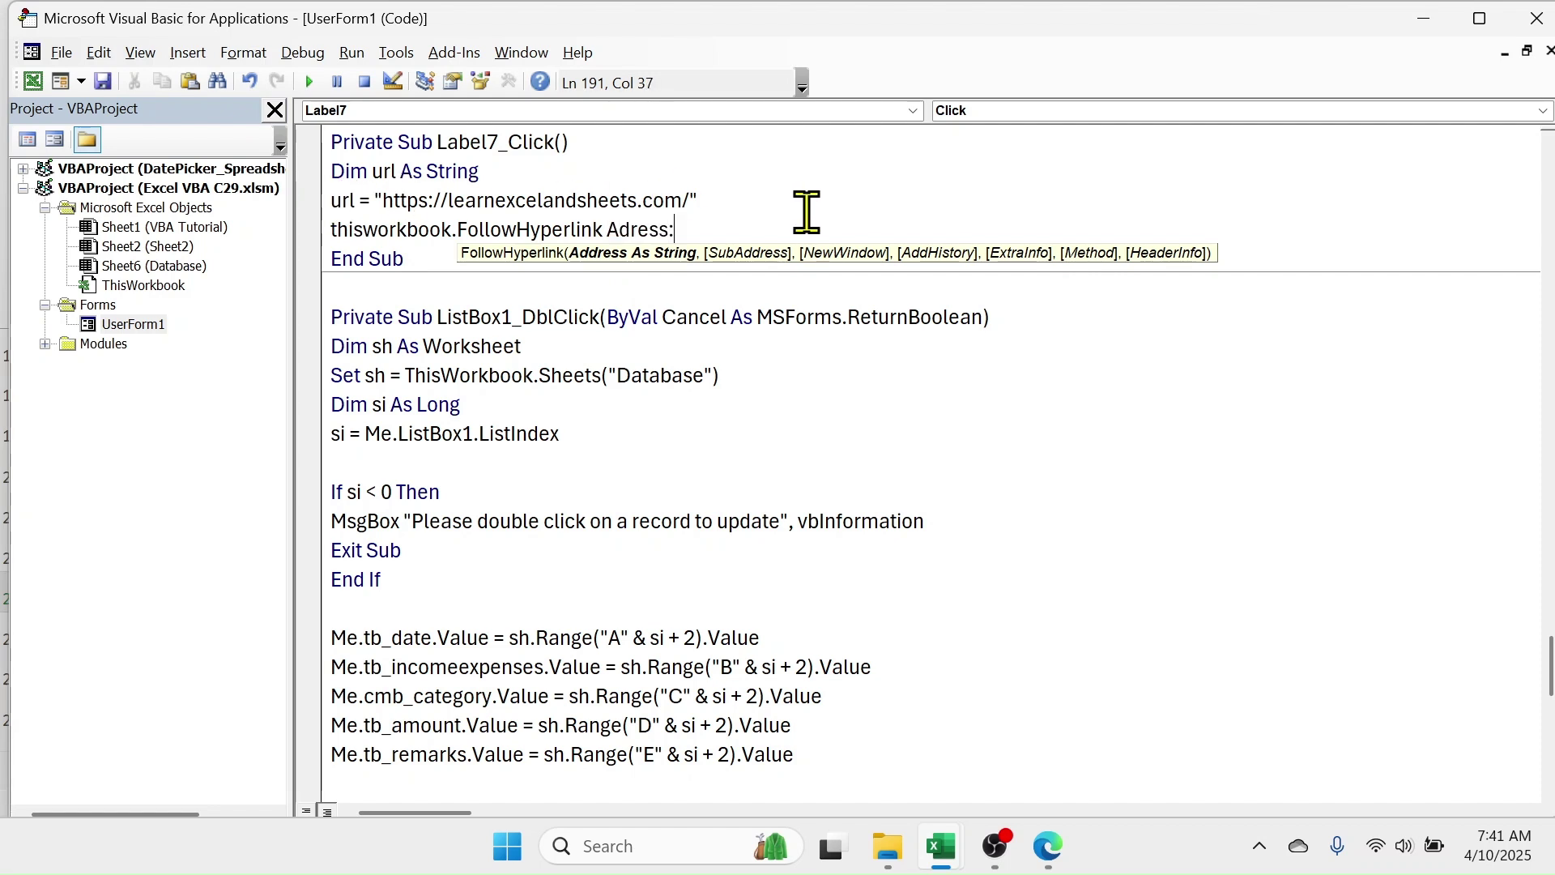
type("=u")
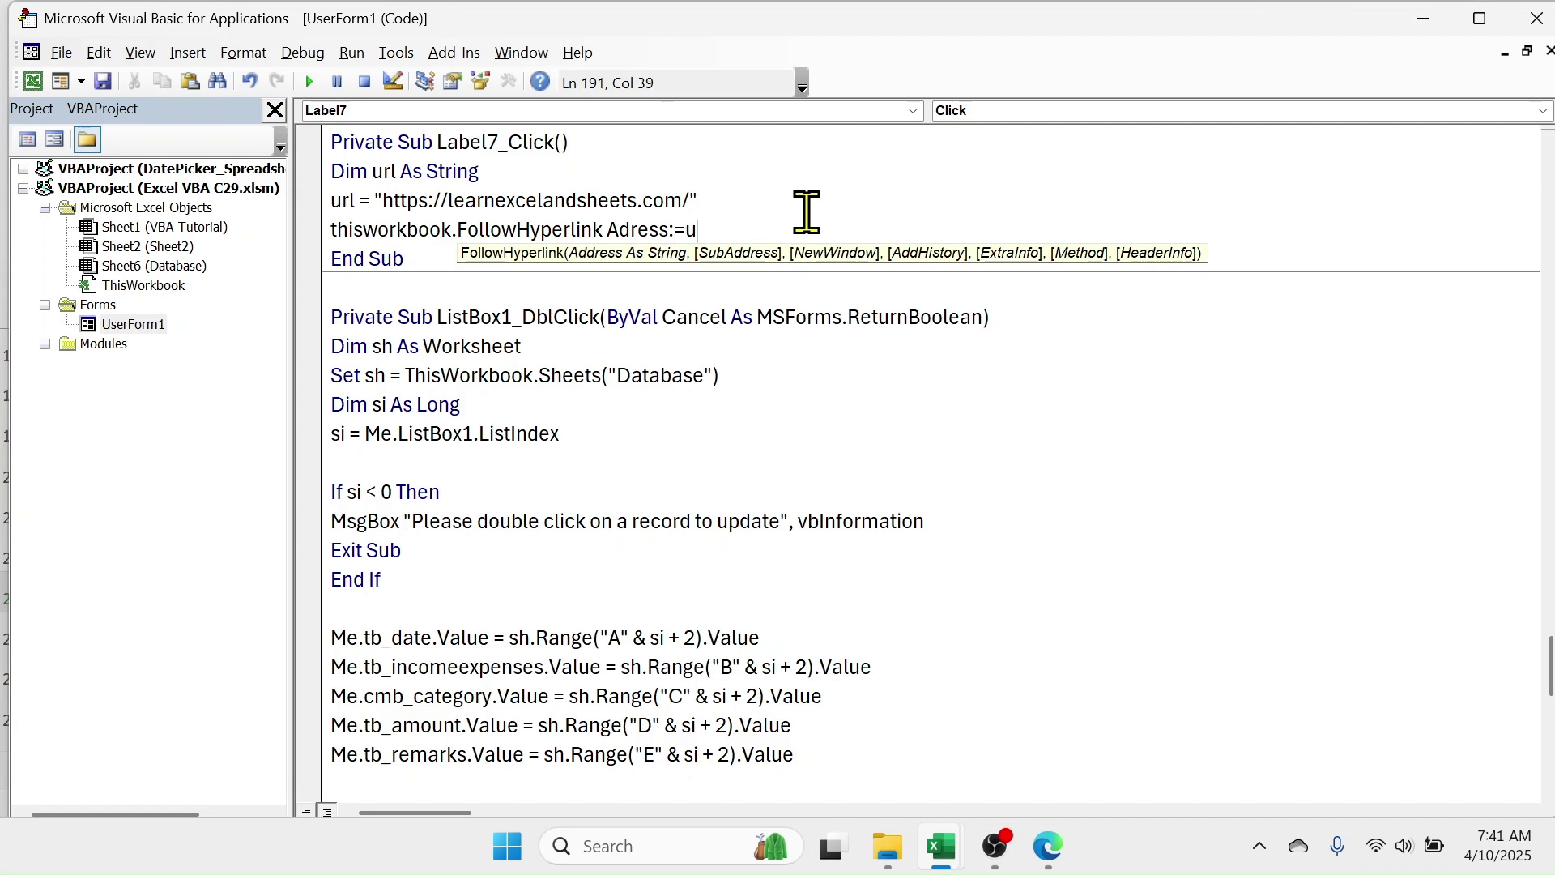
type("rl")
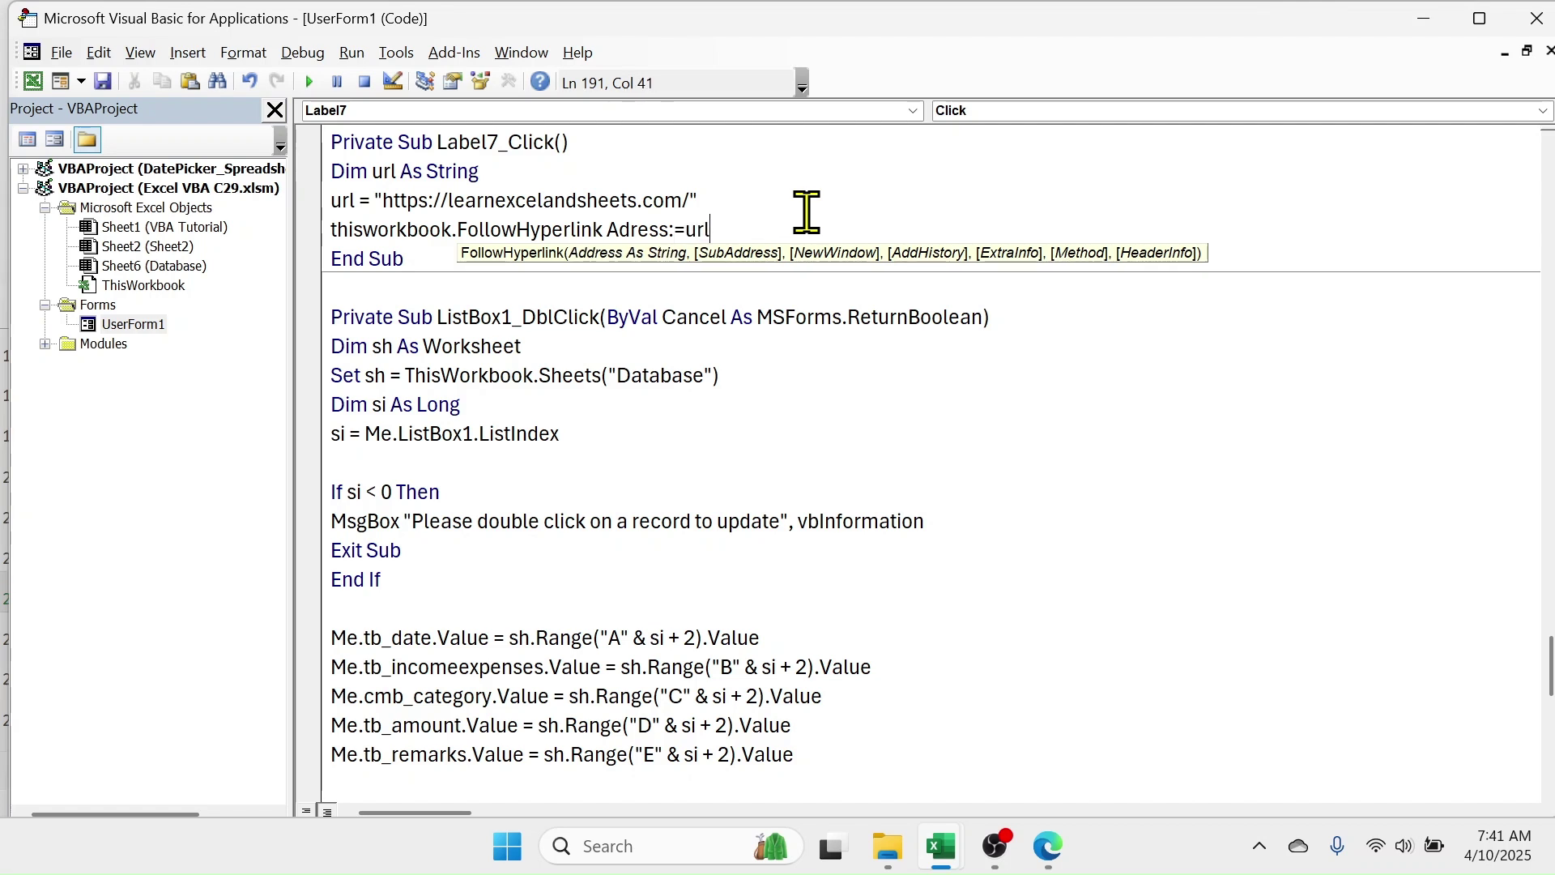
type(", Ne")
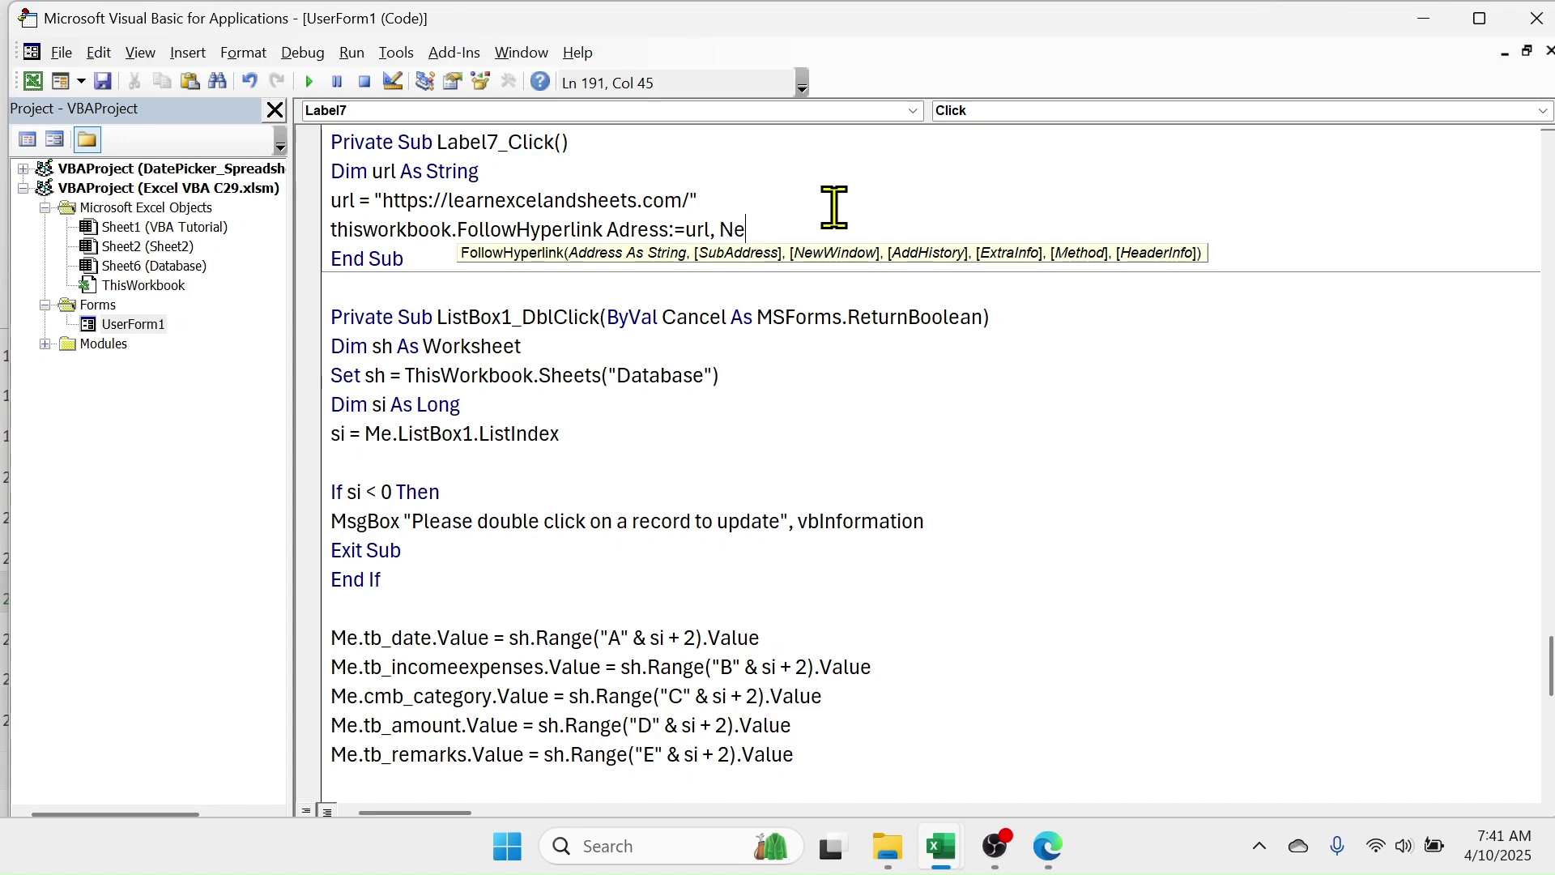
type("wWindow:")
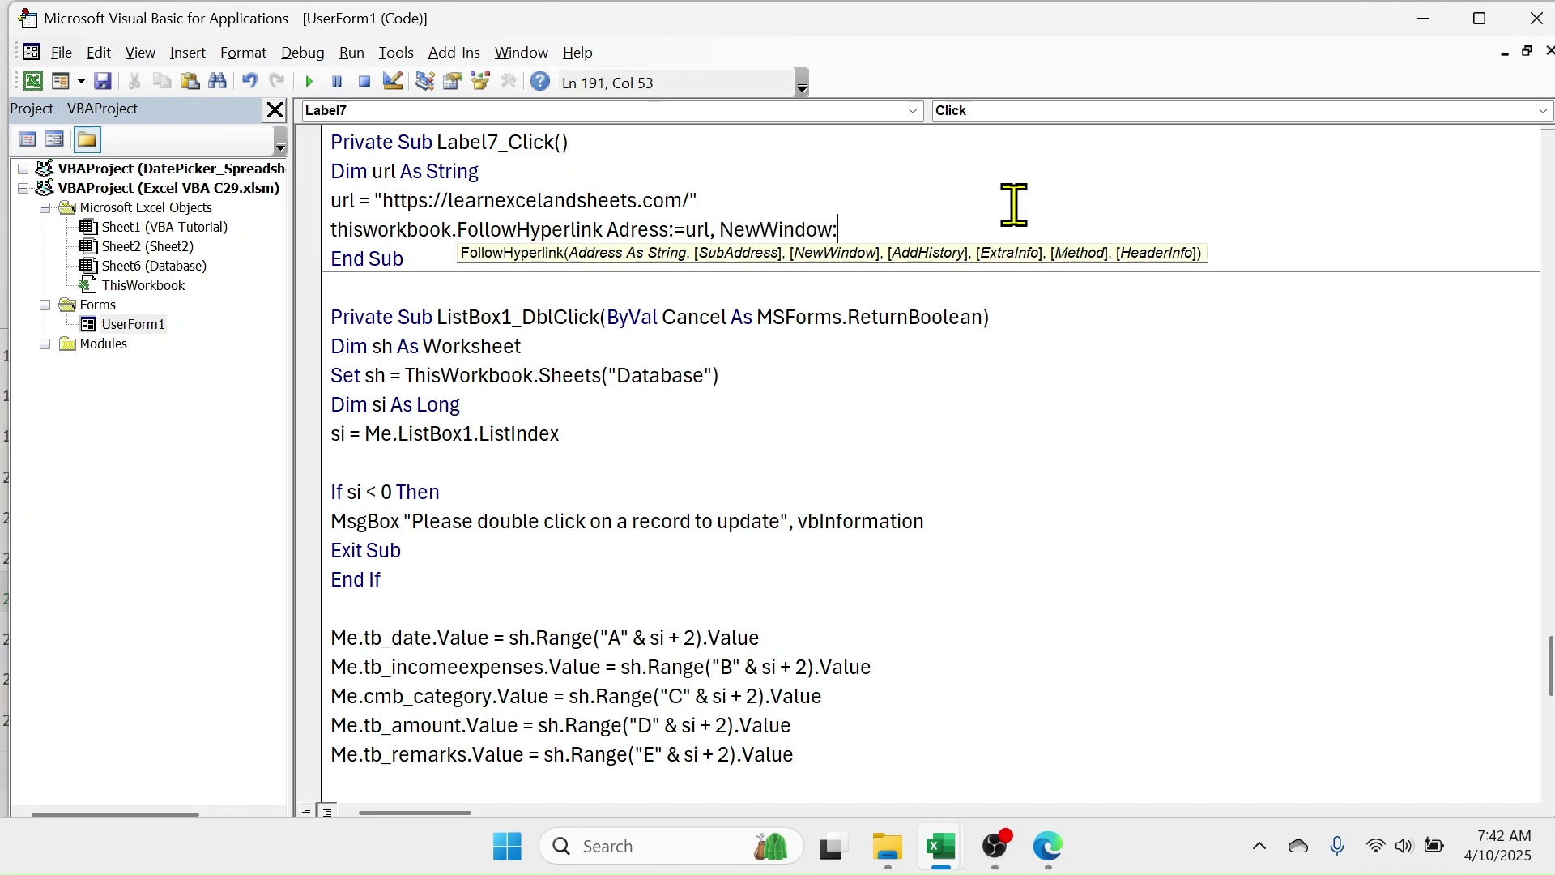
type("=true")
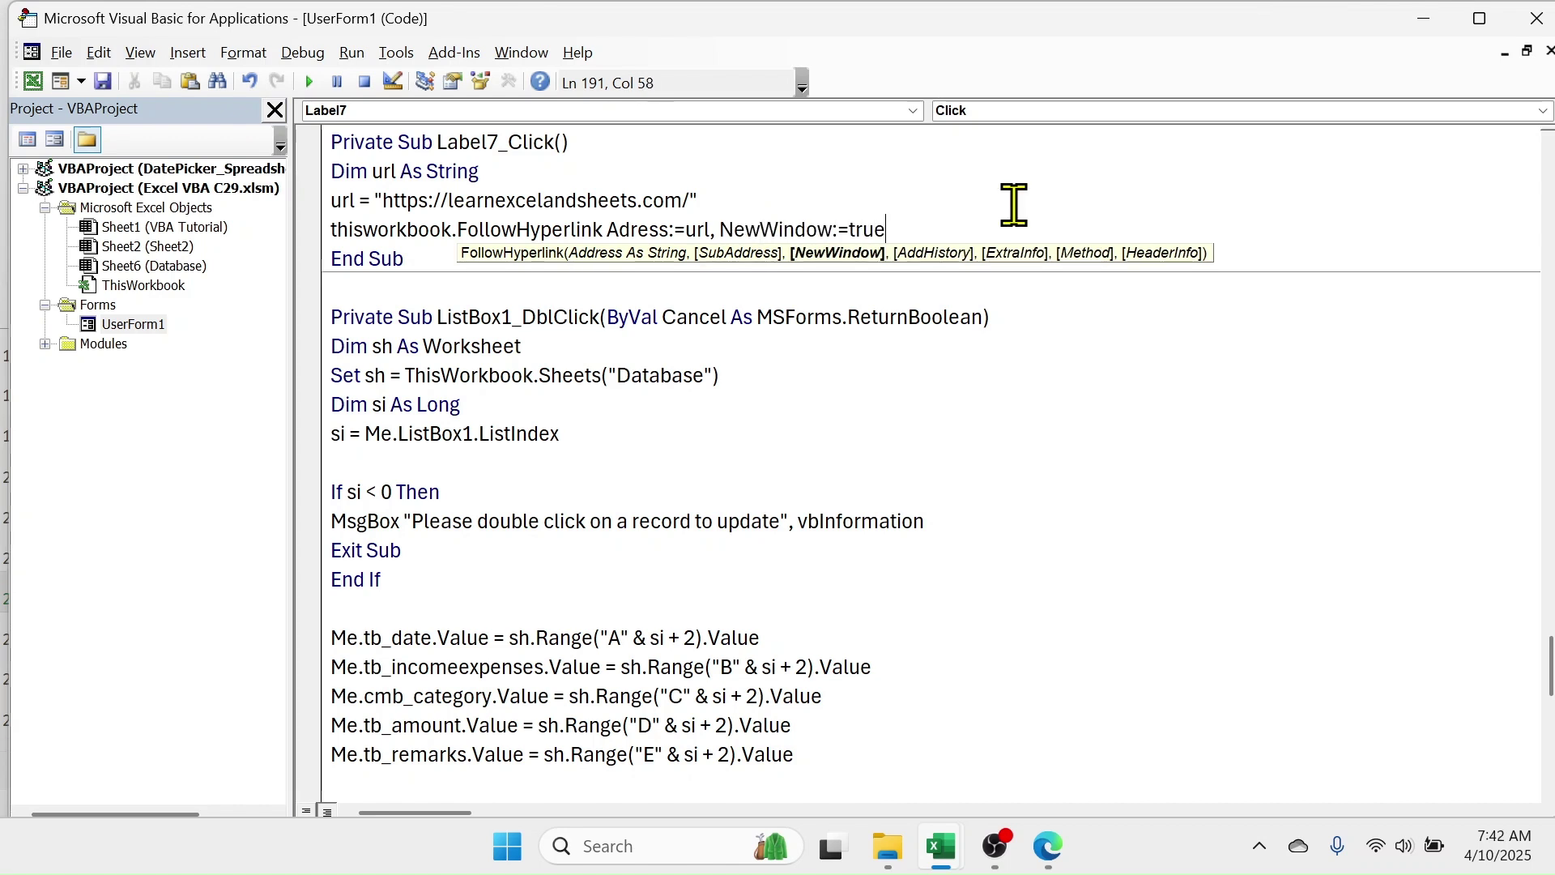
key("Return")
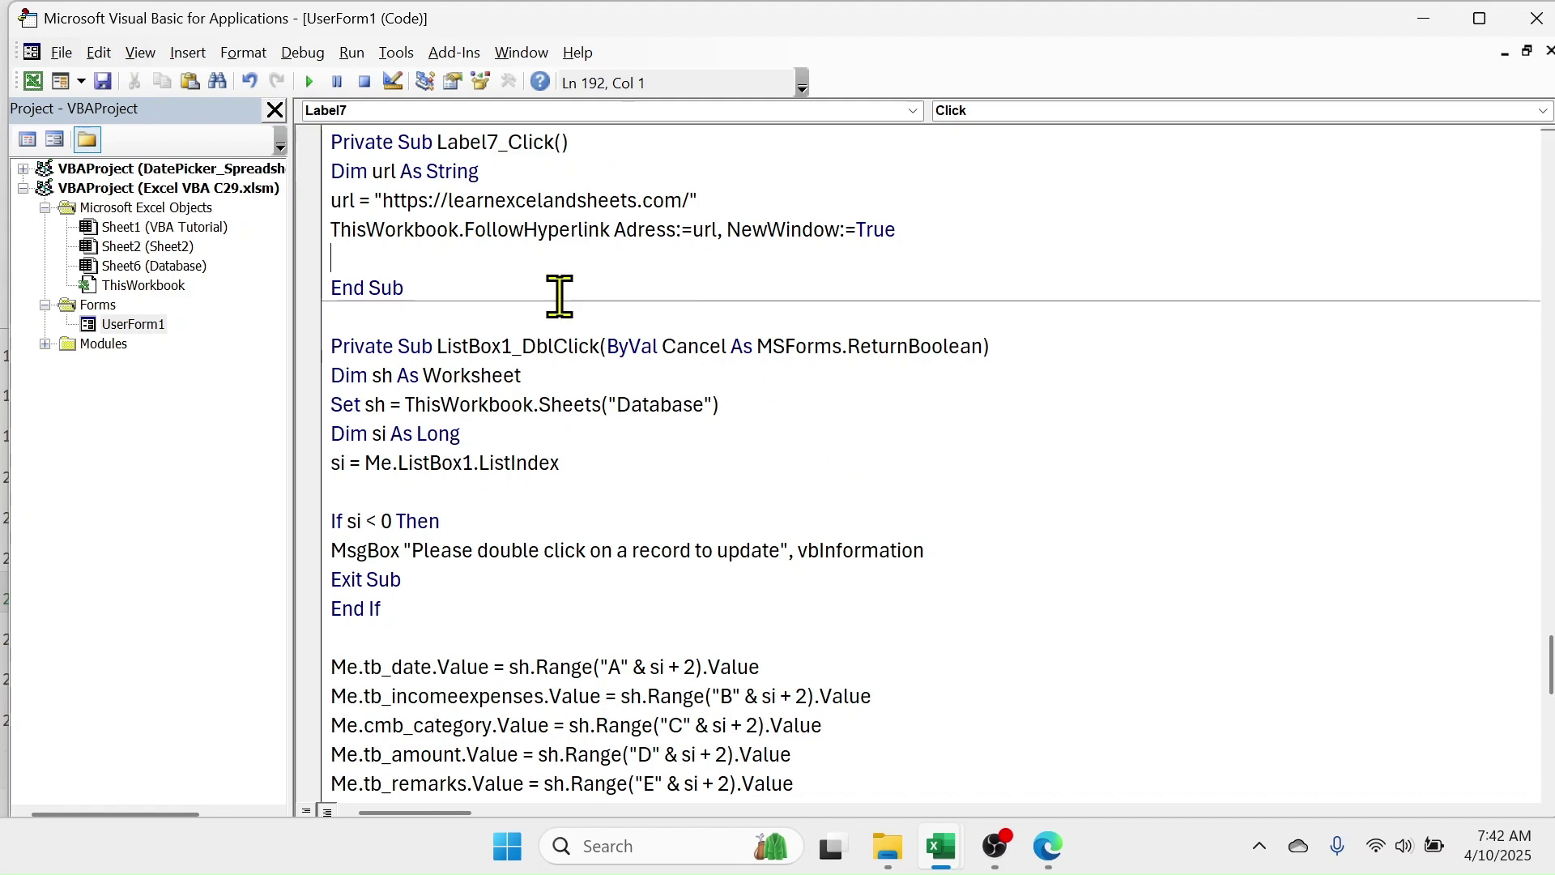
- Create Label8_Click for the YouTube label with a url String declaration
double_click(182, 325)
double_click(1142, 539)
type("d")
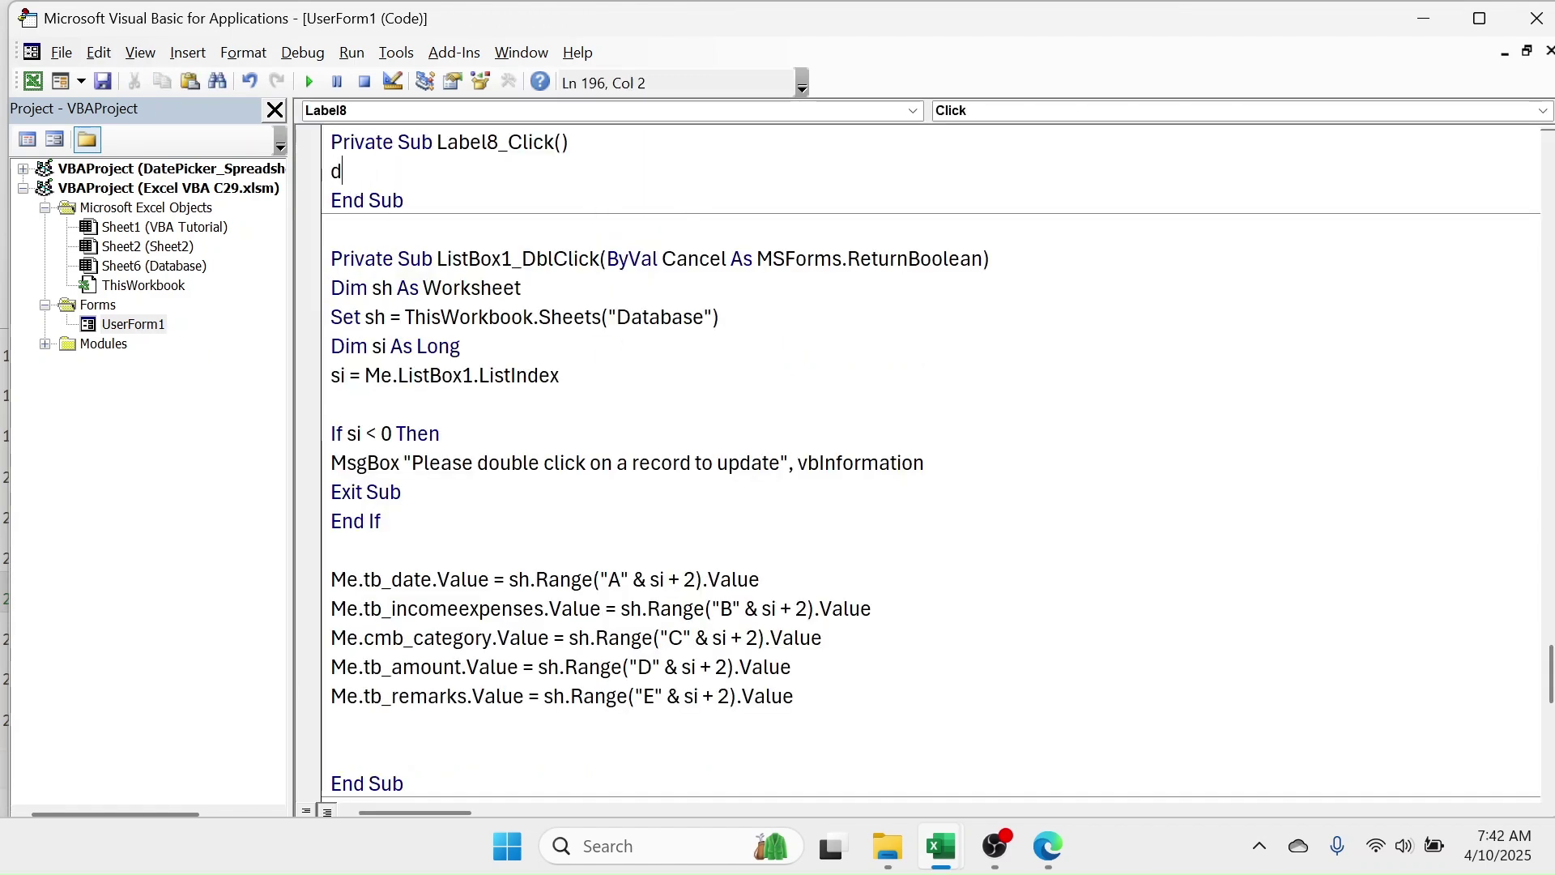
type(" String")
key("Return")
type("url=")
- Copy the Spreadsheet Power channel URL from Edge and assign it to url
left_click(1047, 846)
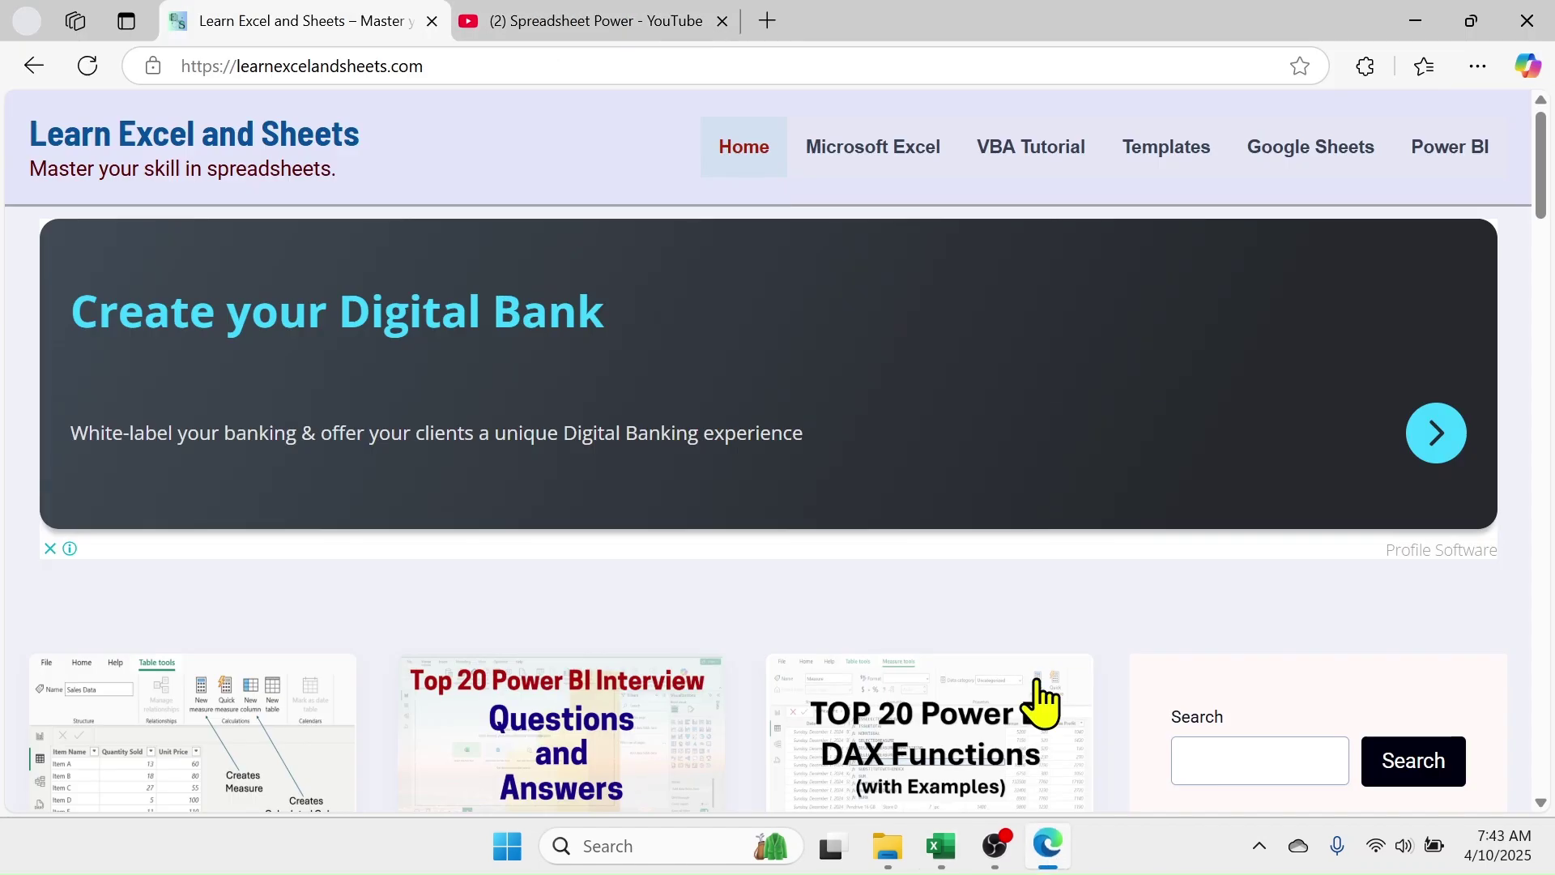
left_click(597, 20)
right_click(623, 65)
left_click(538, 343)
type("https://www.youtube.com/@spreadsheet_power/videos")
type("\"")
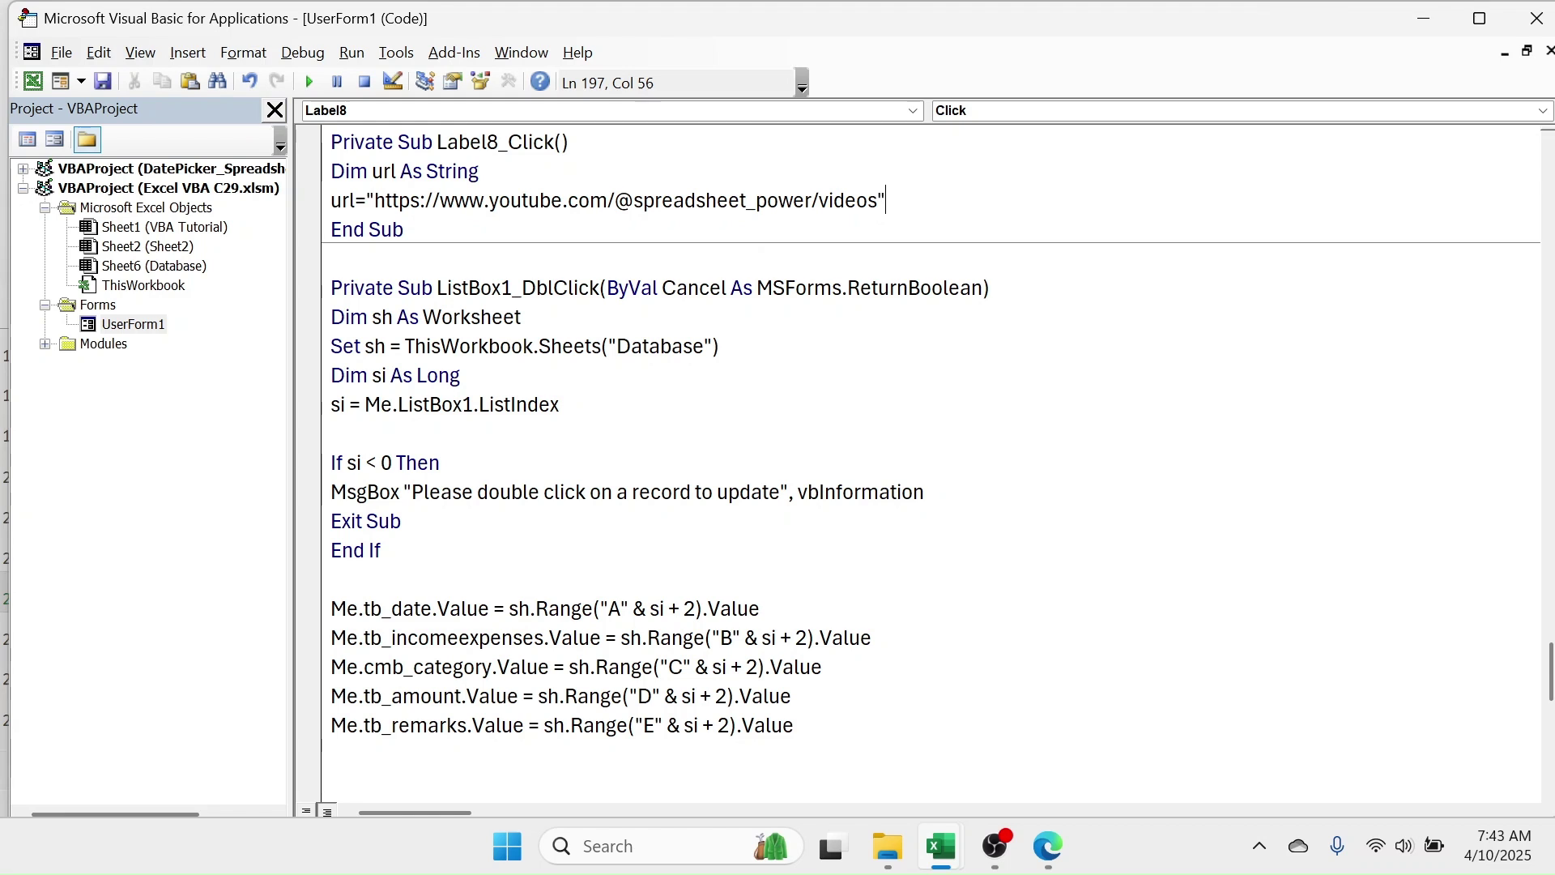
key("Return")
type("thisworkbook.fol")
- Add ThisWorkbook.FollowHyperlink Adress:=url, NewWindow:=True to Label8_Click
key("space")
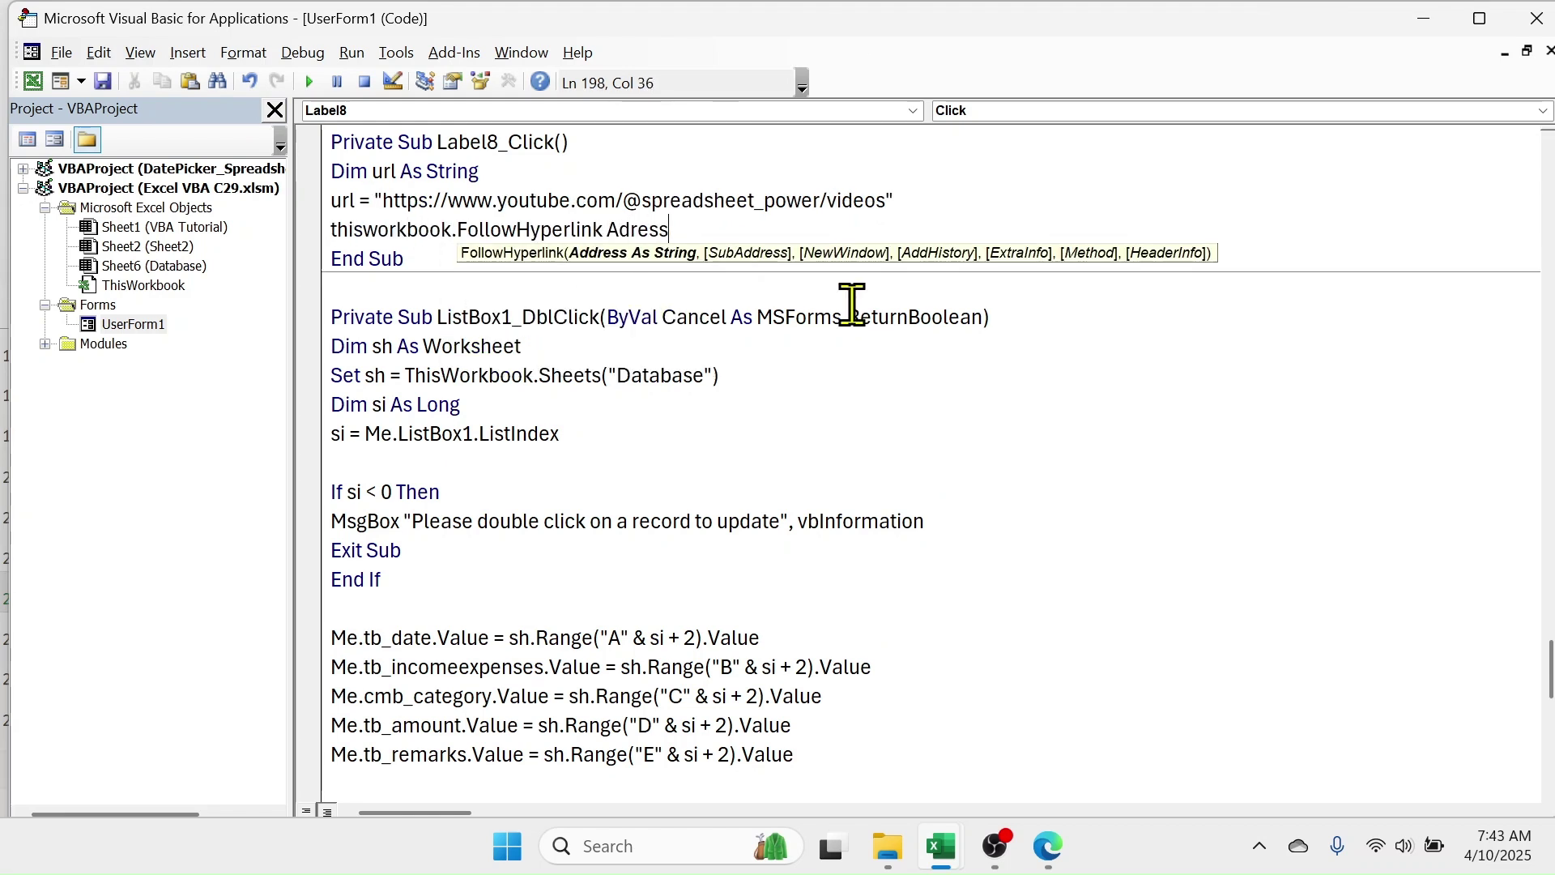
type(":=url, NewWindow:=True")
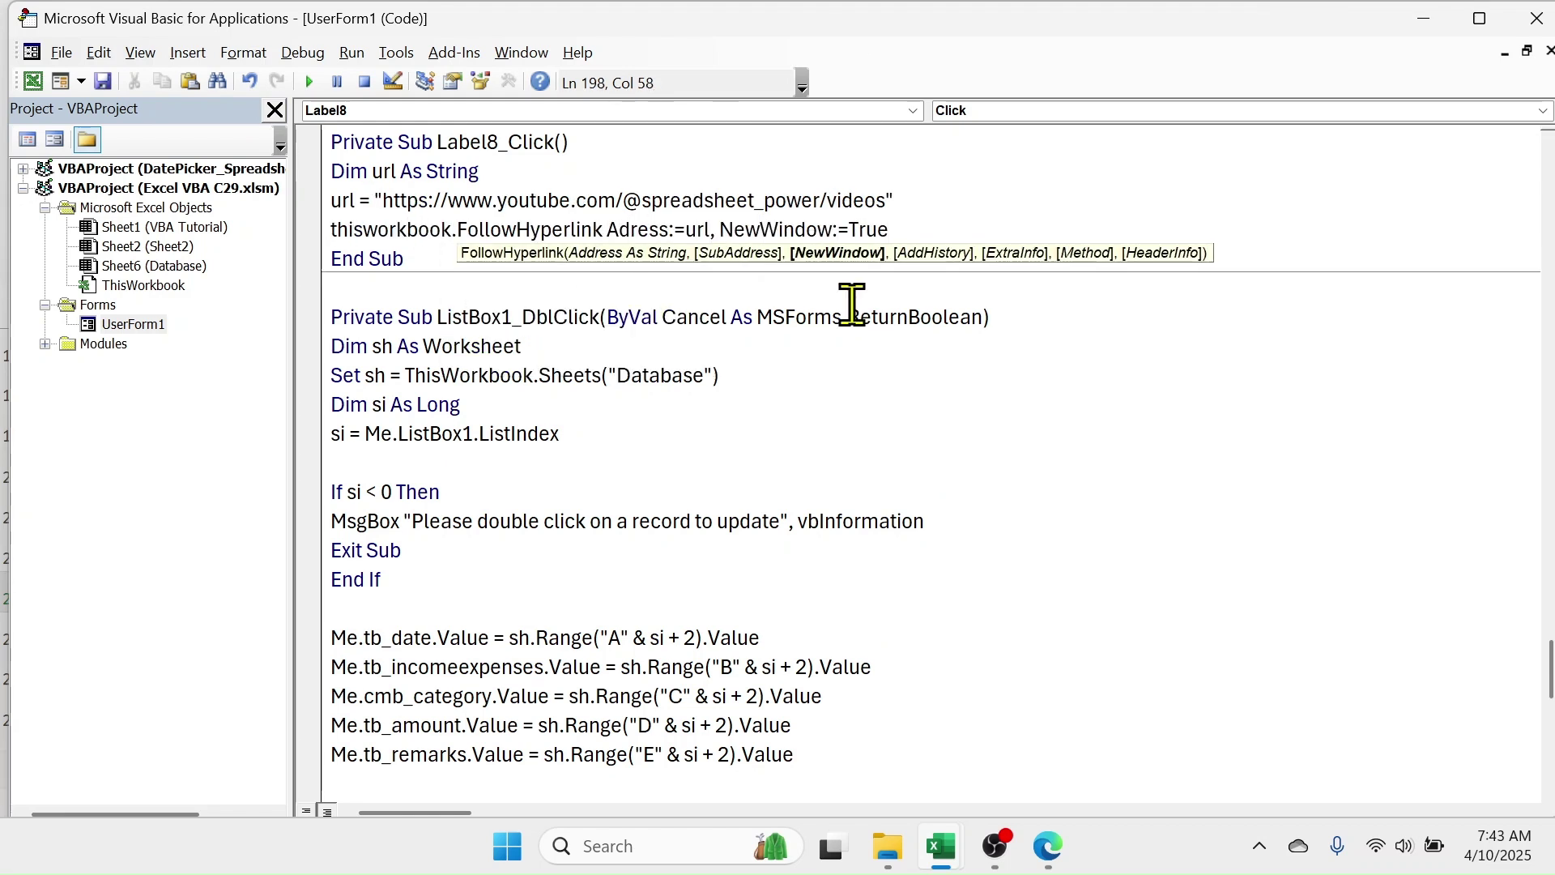
key("Return")
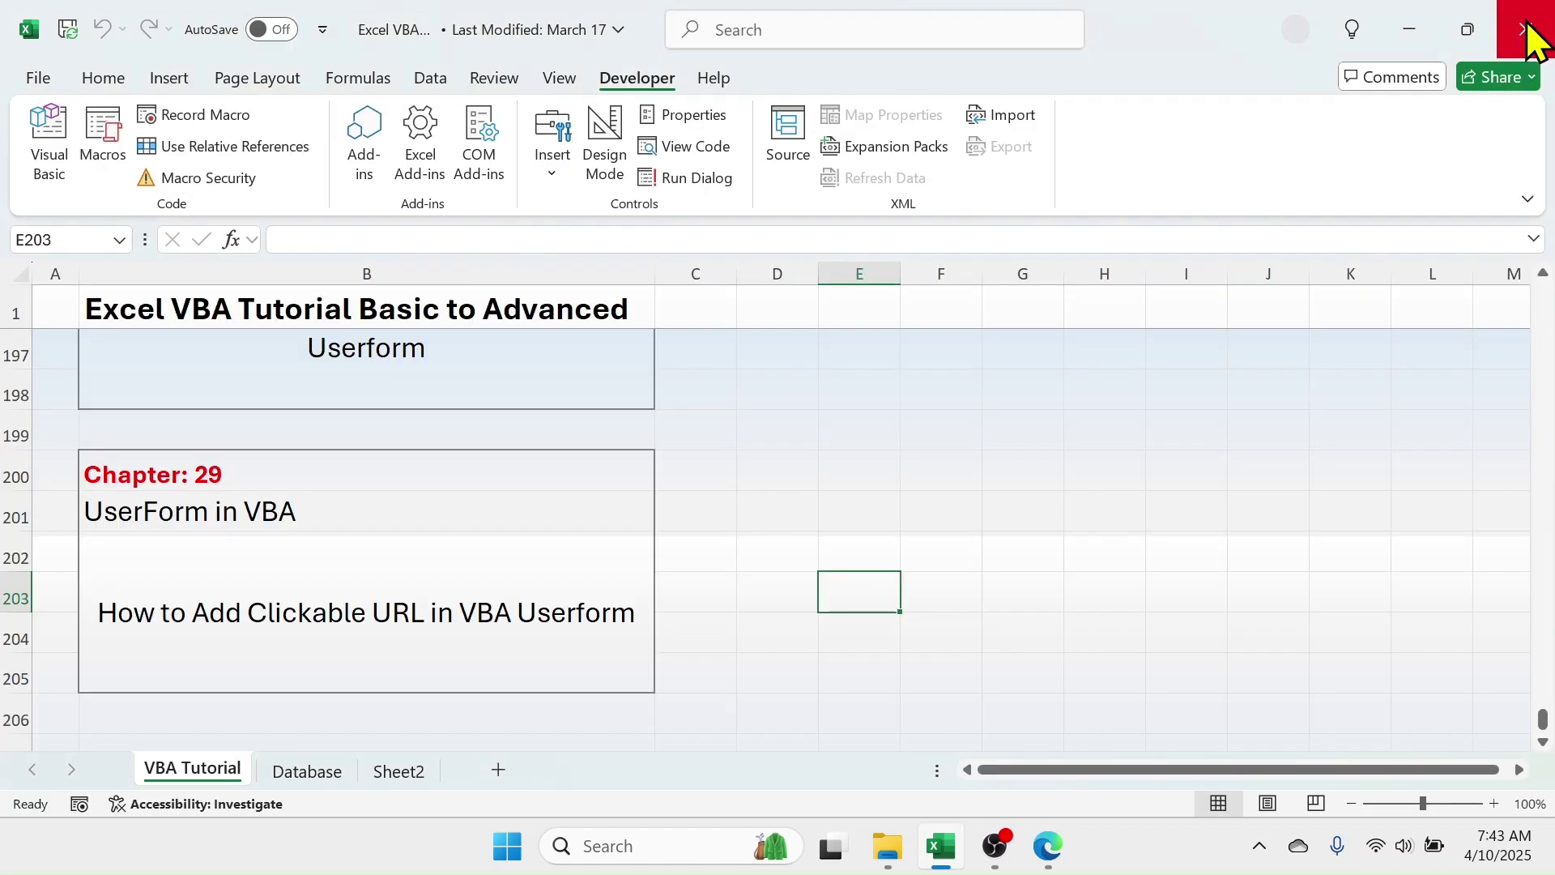
- Close Edge and relaunch the tracker form from the Sheet2 button
left_click(1044, 848)
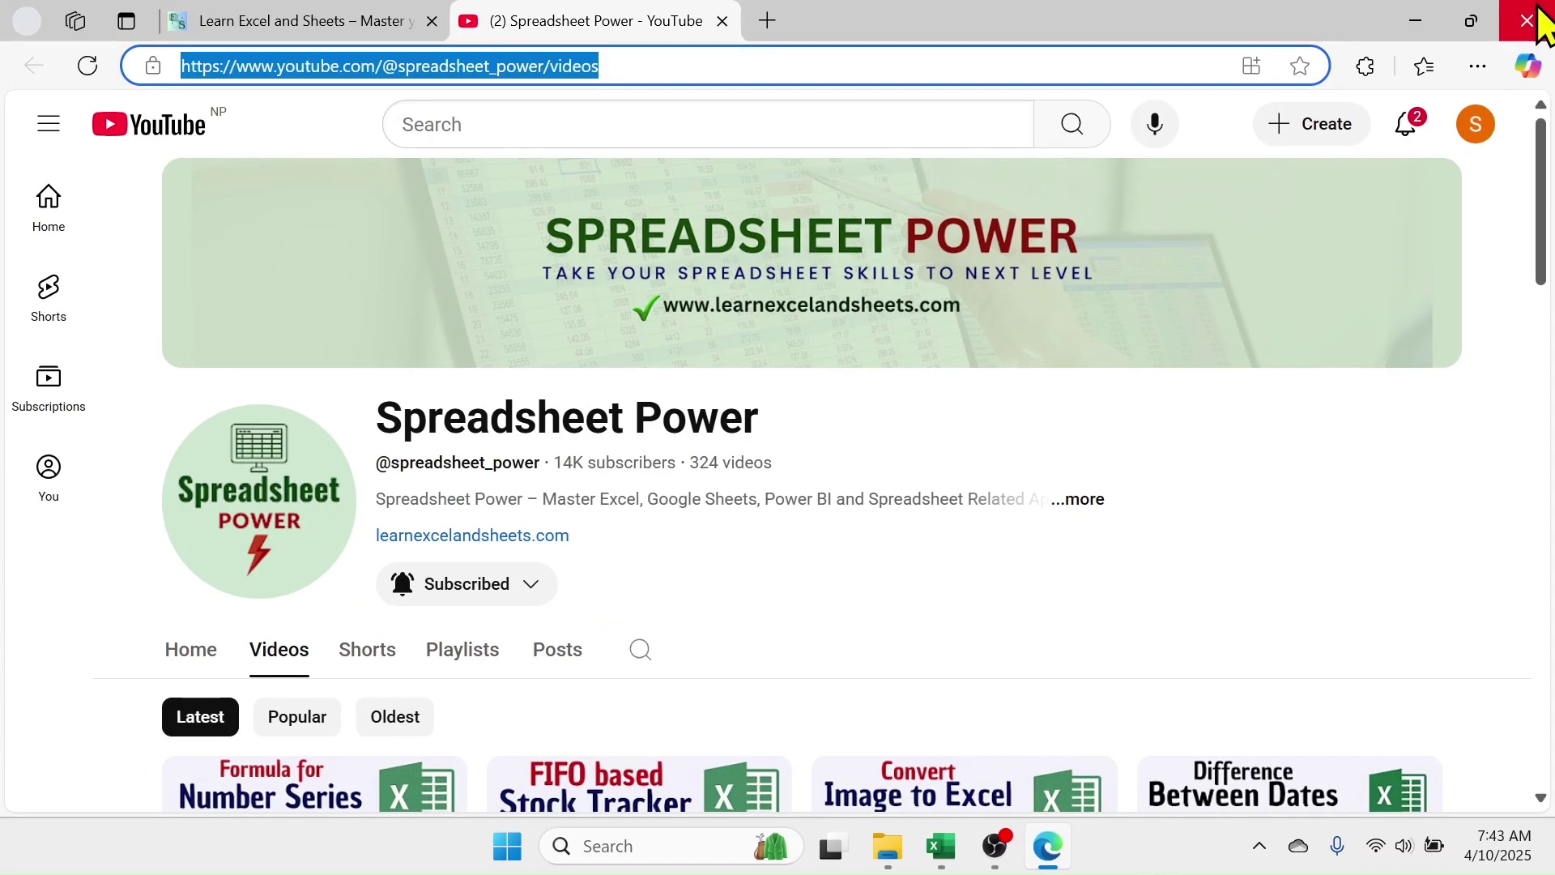
left_click(1534, 26)
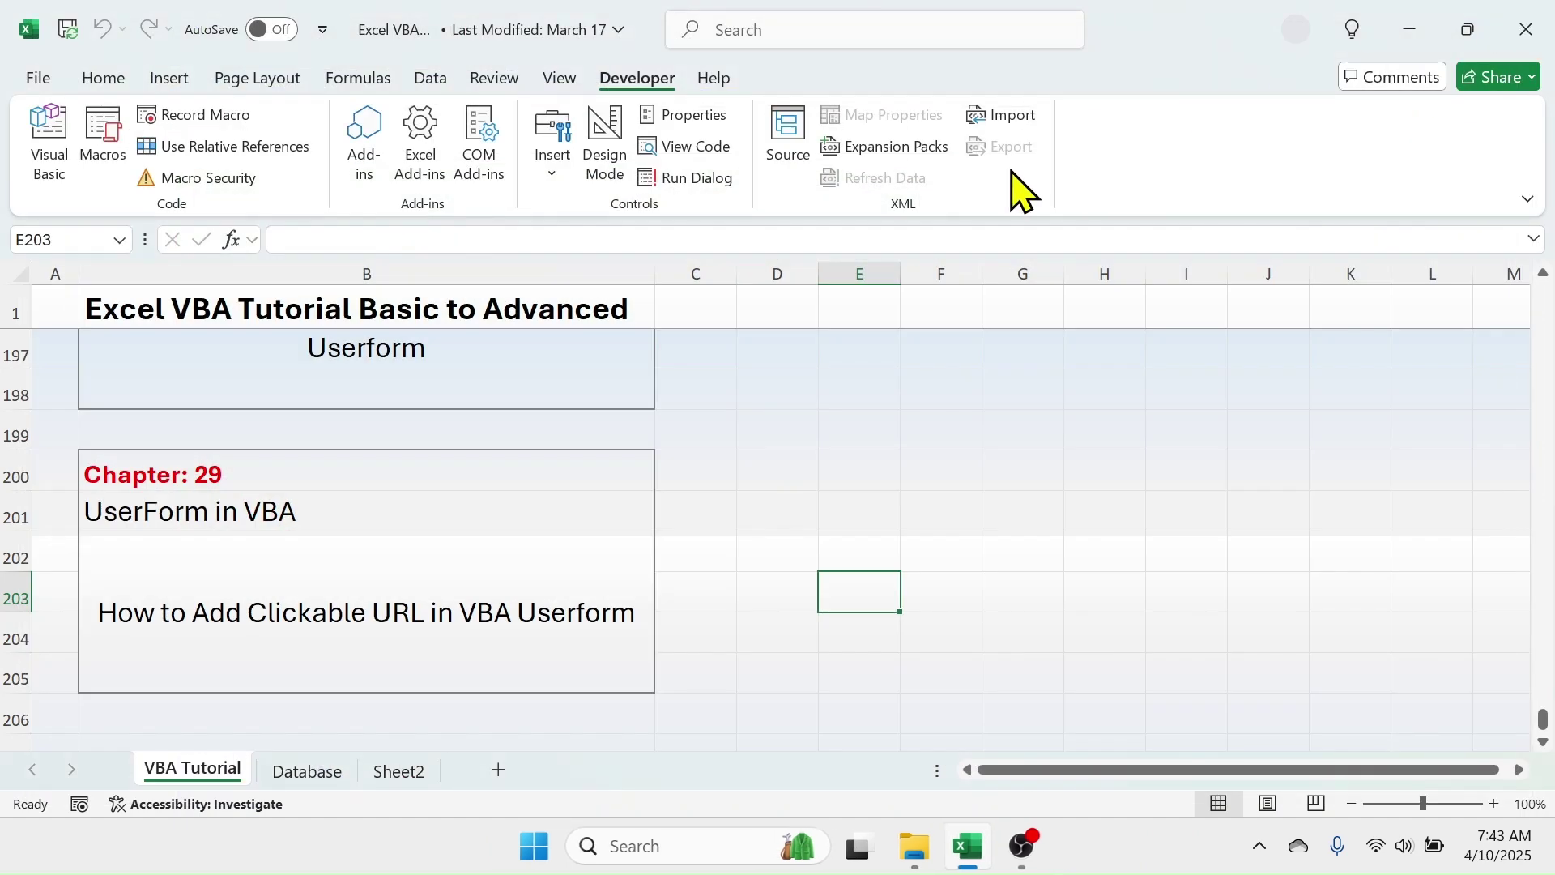
left_click(402, 777)
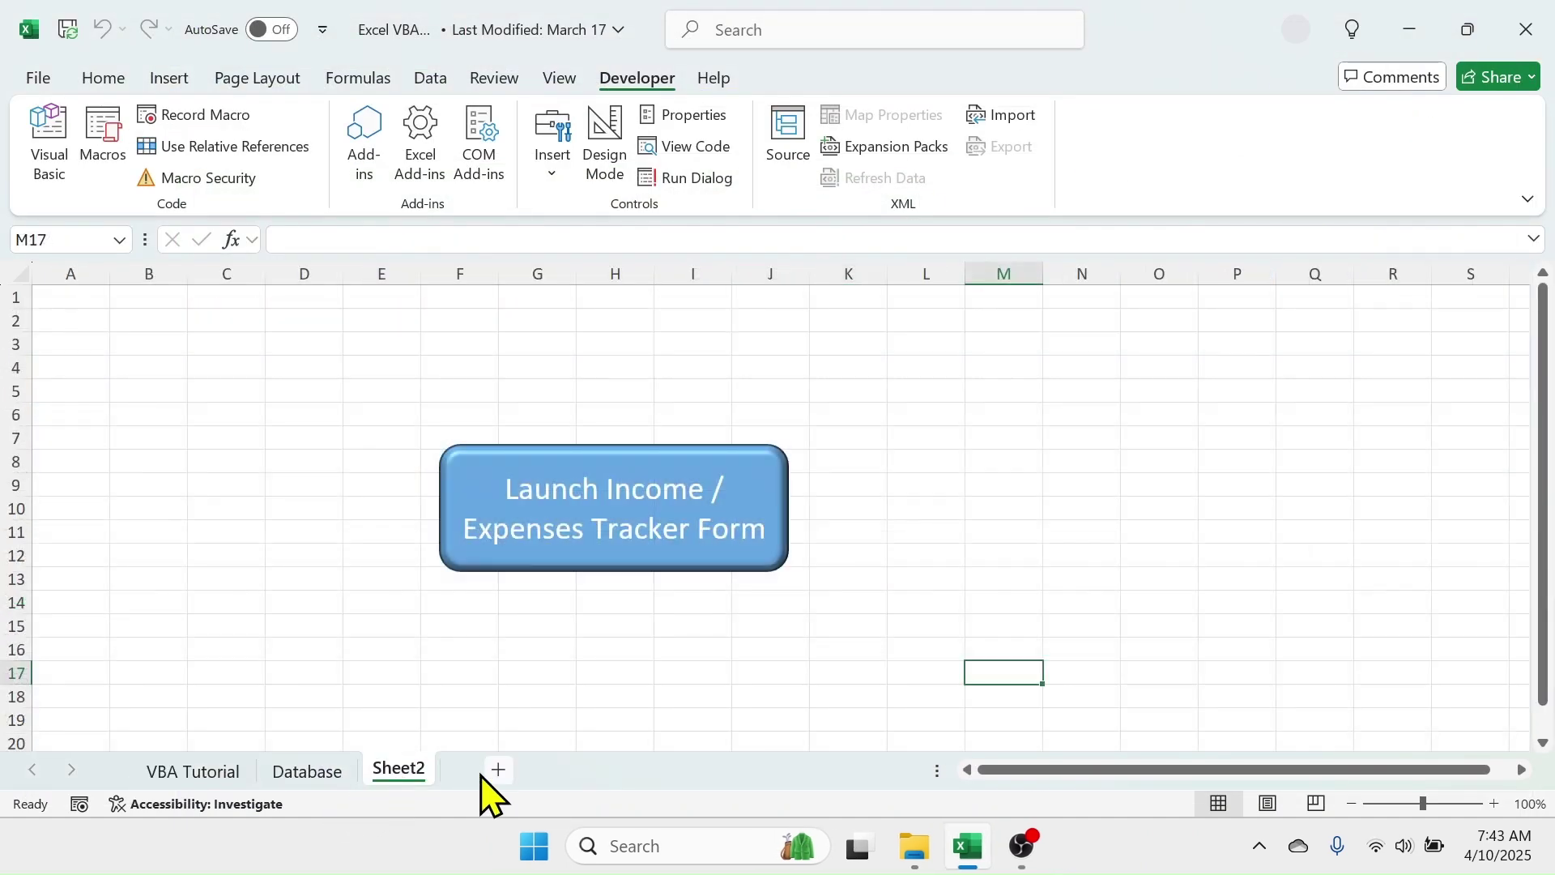
left_click(602, 516)
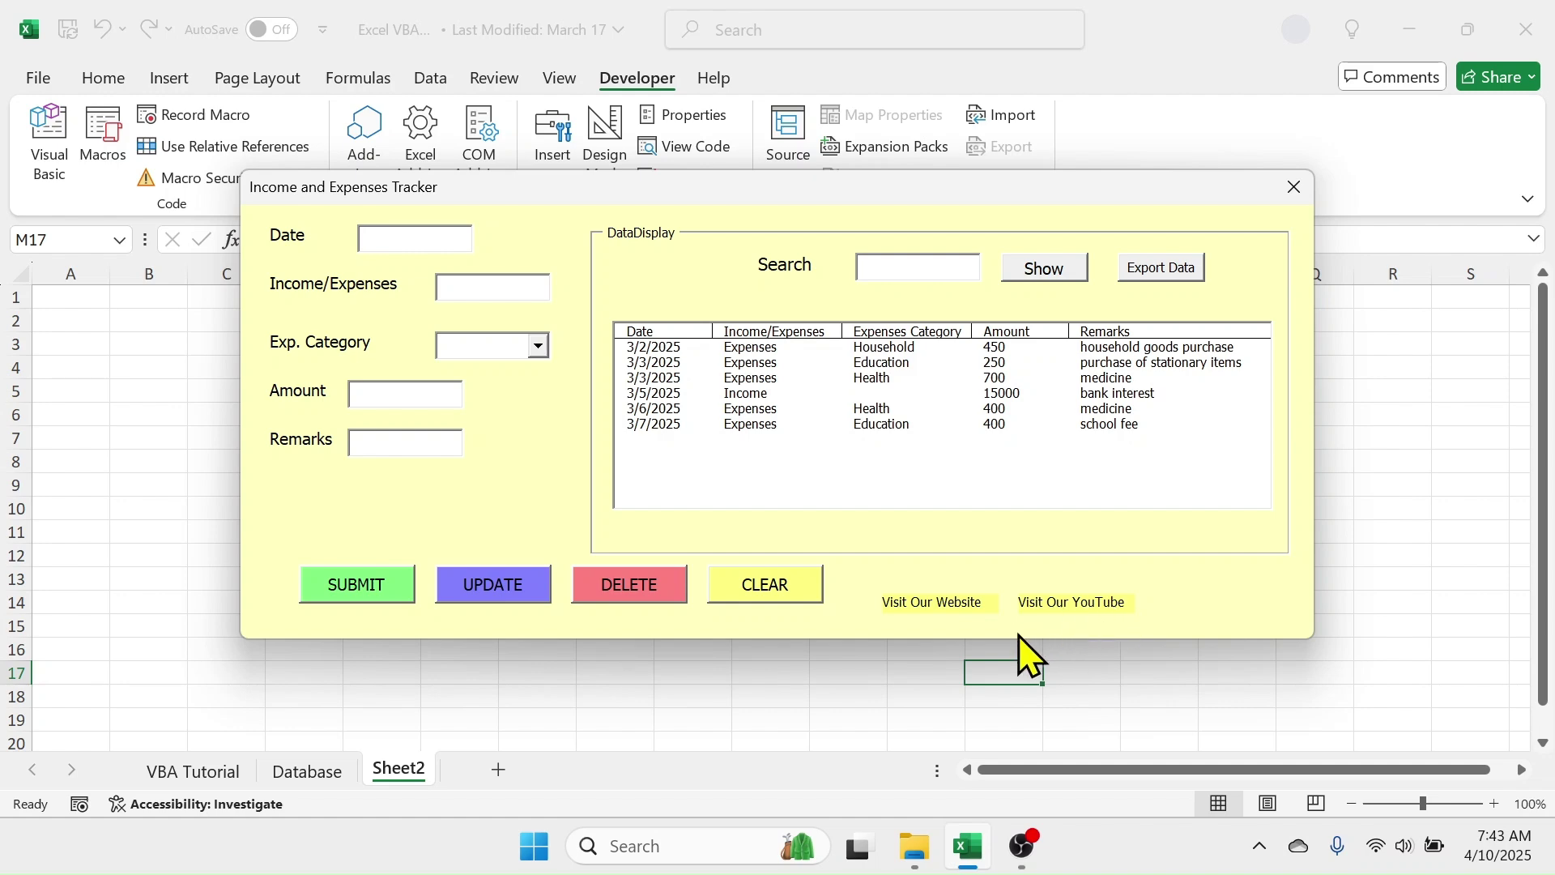
- Test the website link, dismiss the compile error, correct Adress to Address, and reset the run
left_click(937, 604)
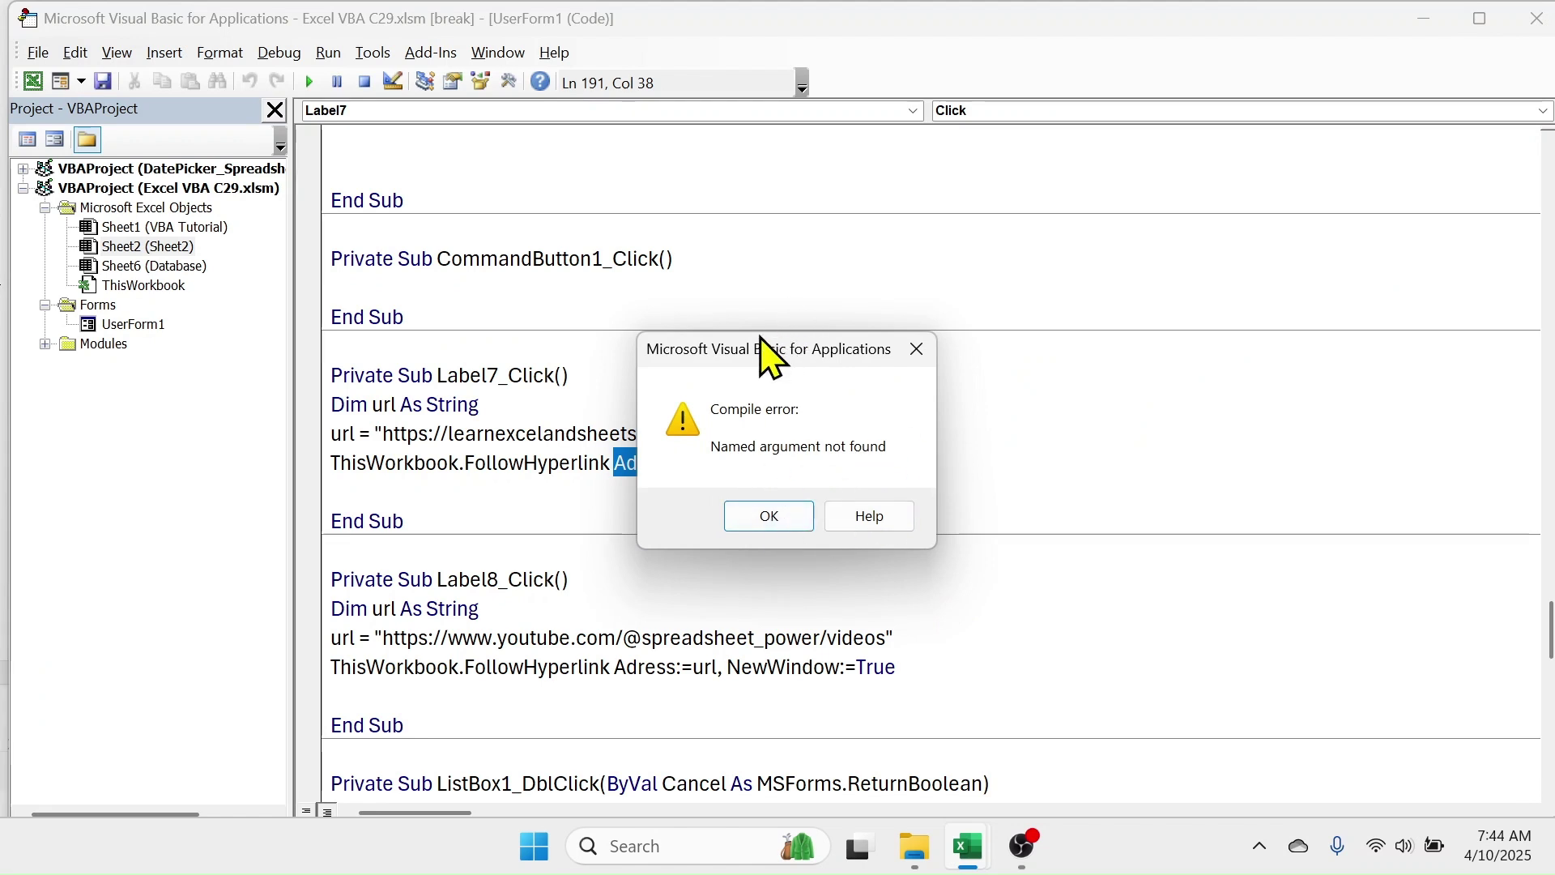
left_click_drag(756, 341, 1027, 295)
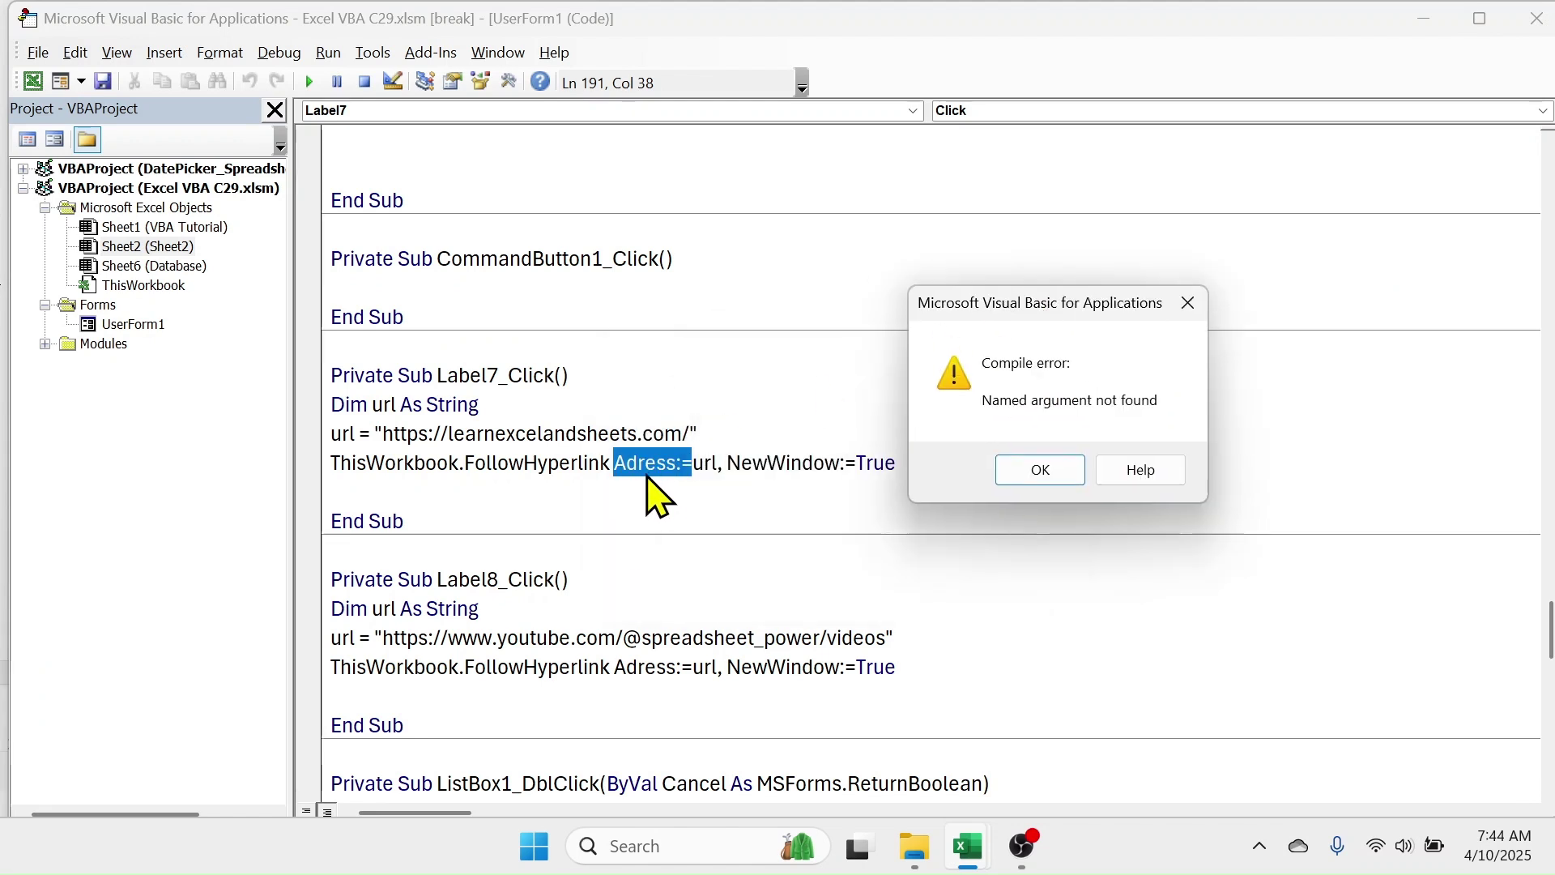
left_click(1027, 472)
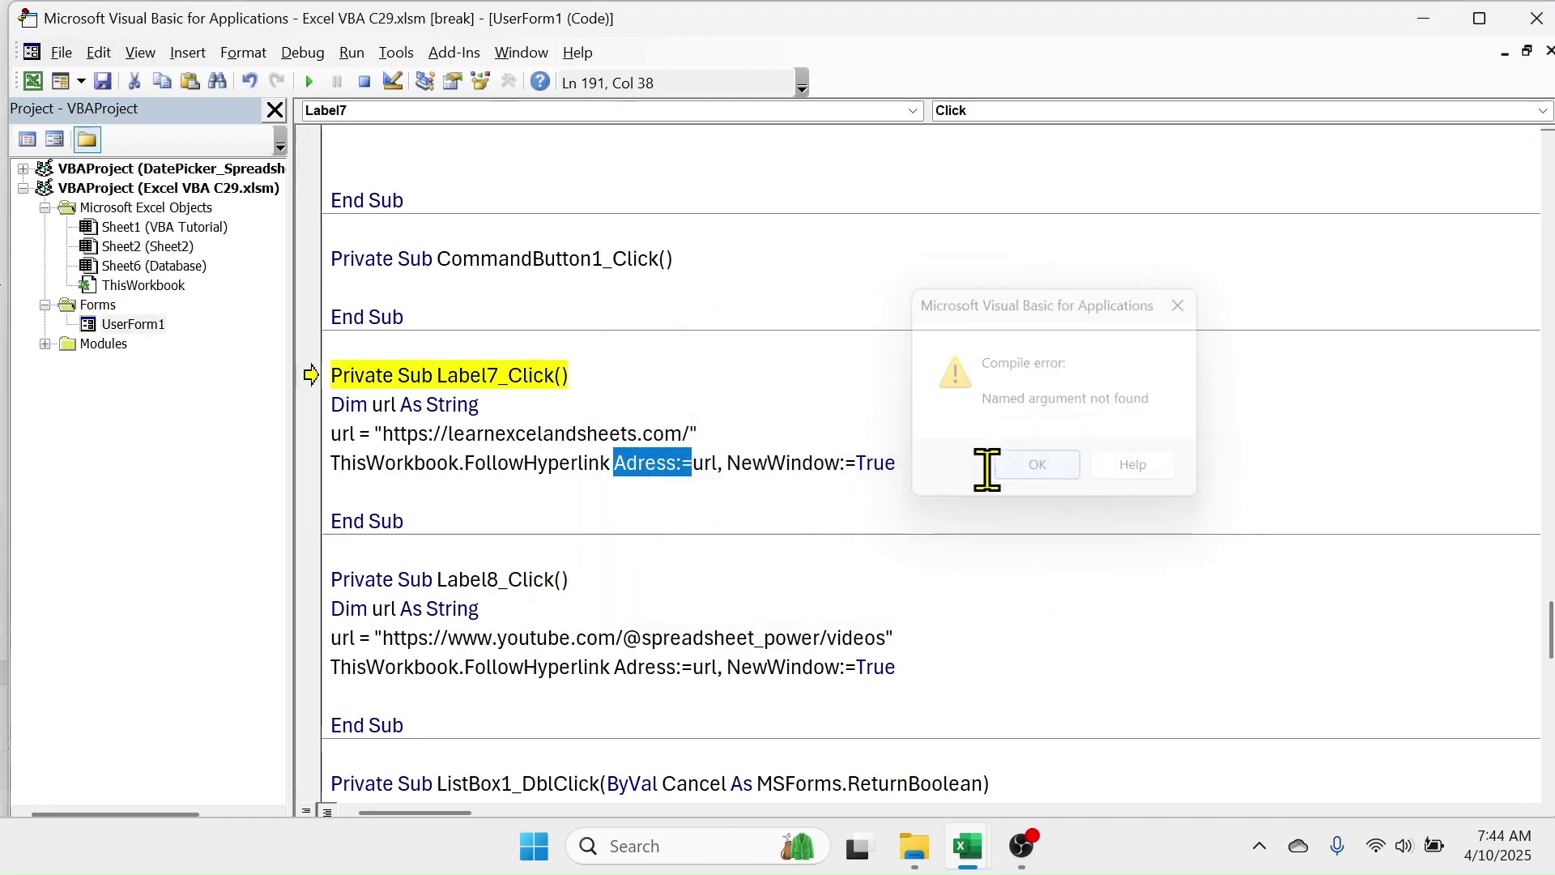
left_click(638, 463)
type("d")
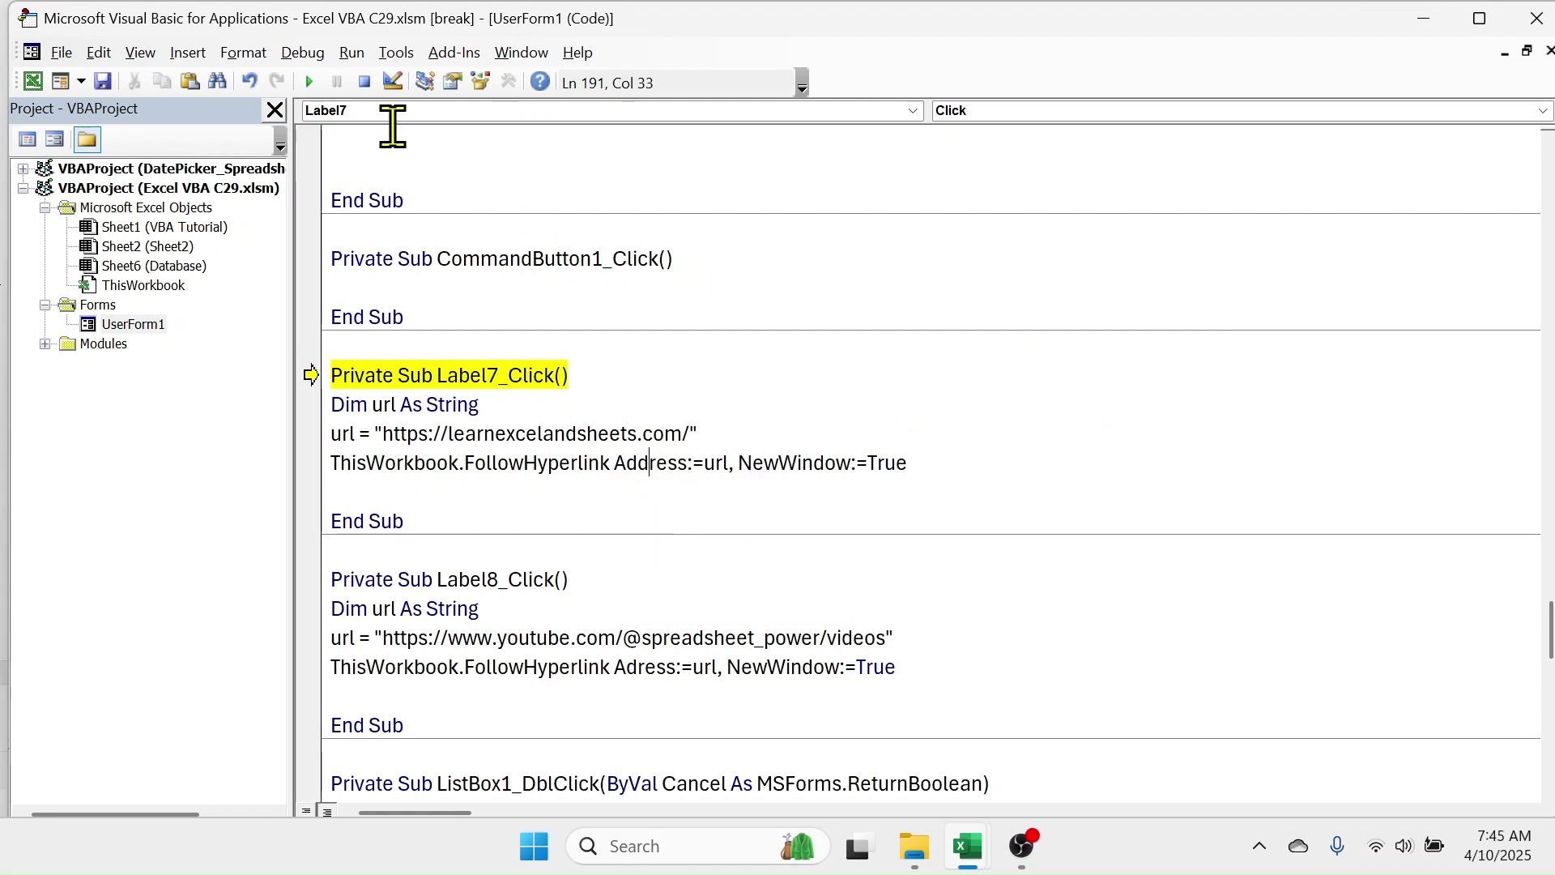
left_click(363, 82)
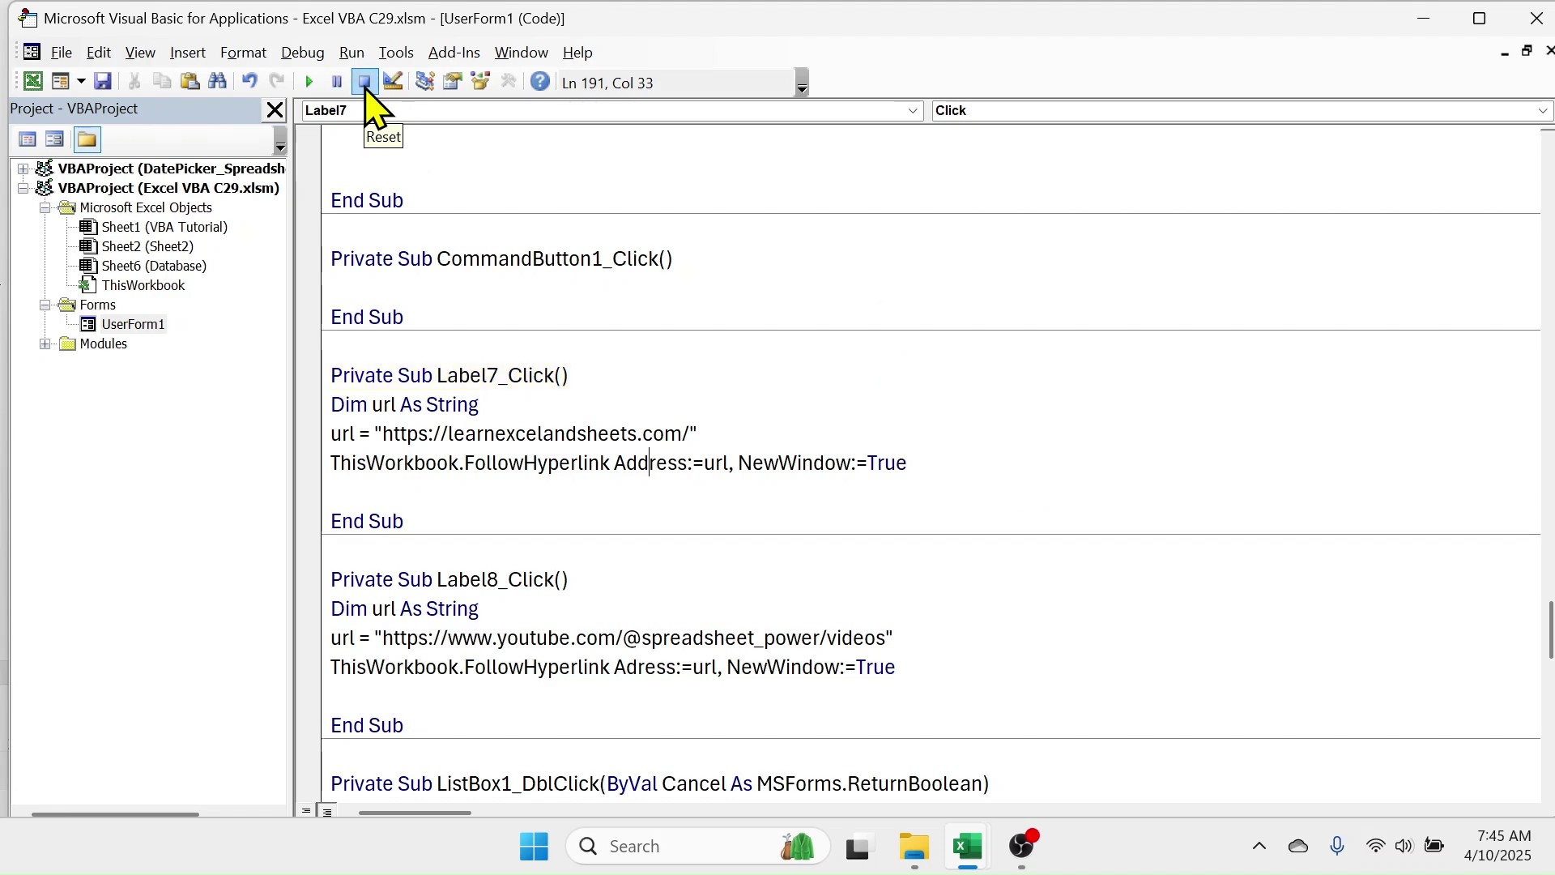
- Relaunch the form and verify both the Visit Our Website and Visit Our YouTube links open
left_click(1534, 18)
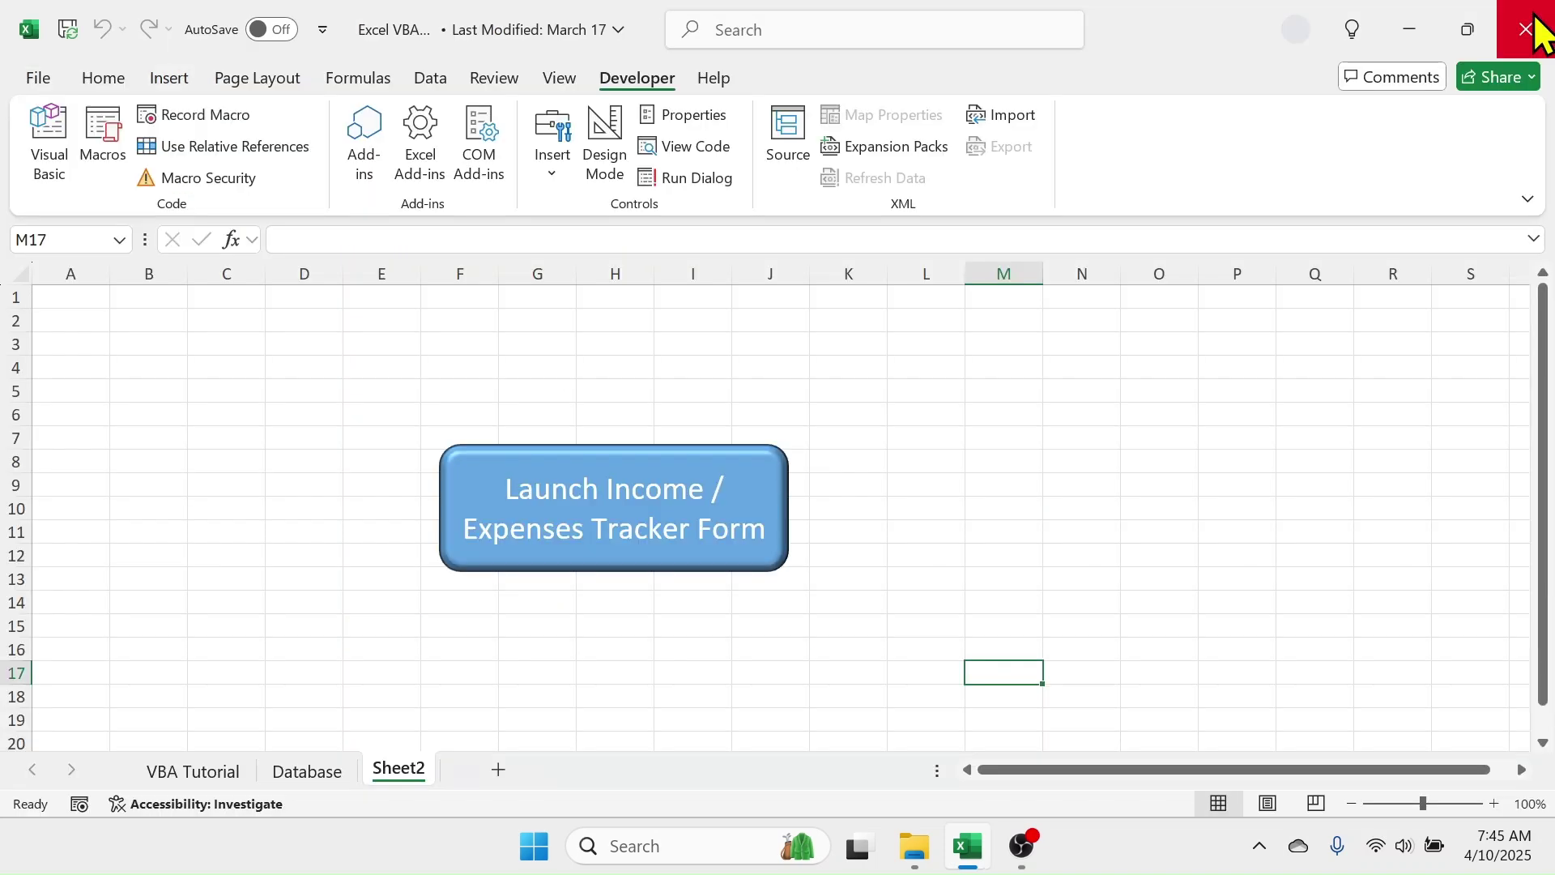
left_click(616, 511)
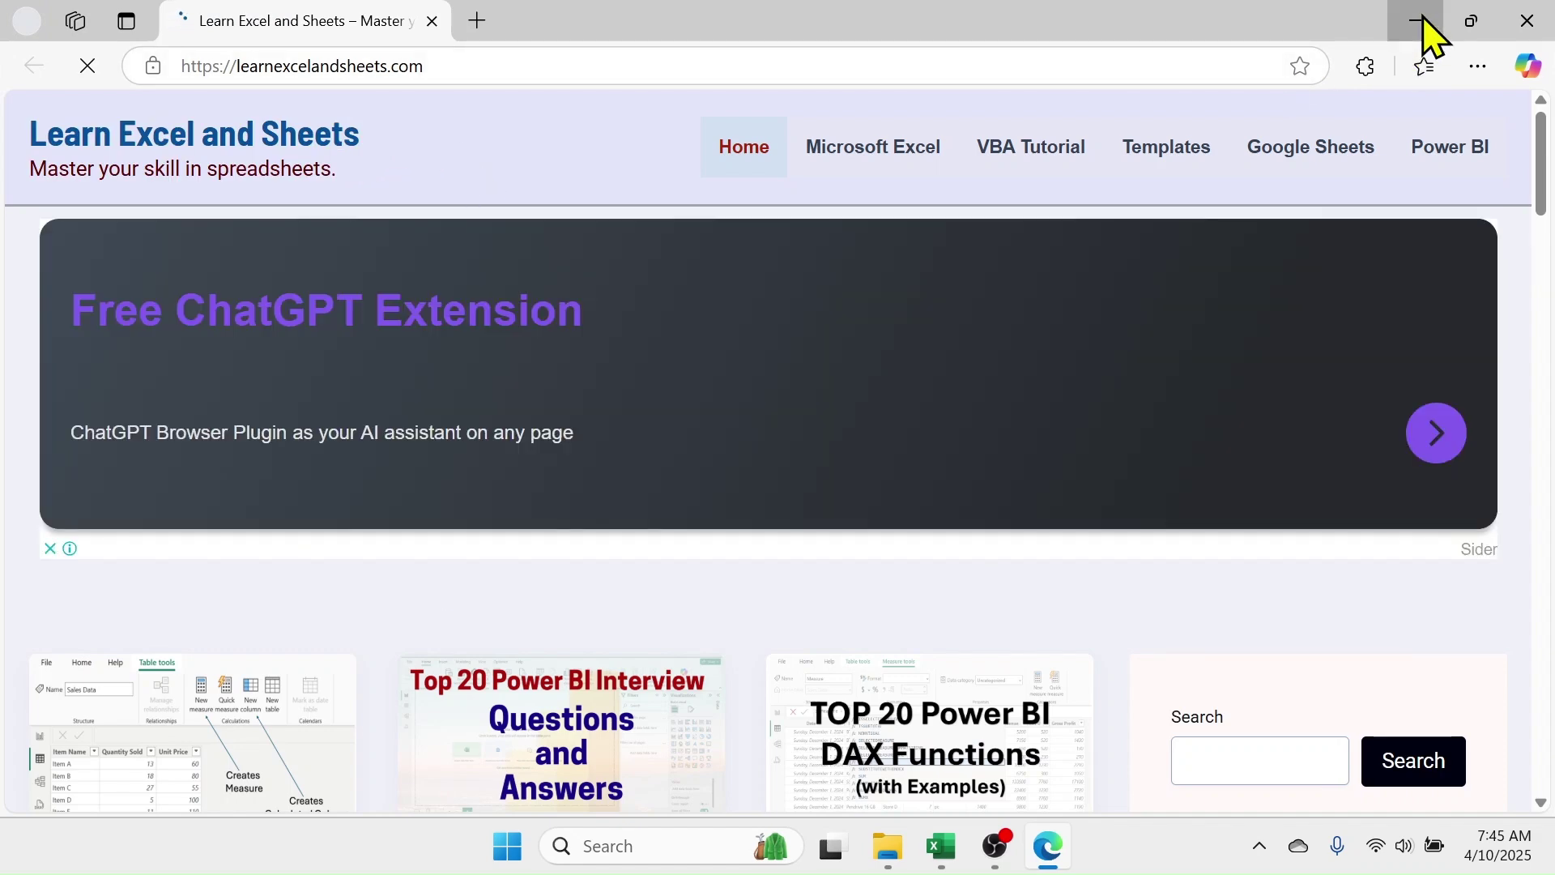
left_click(1416, 22)
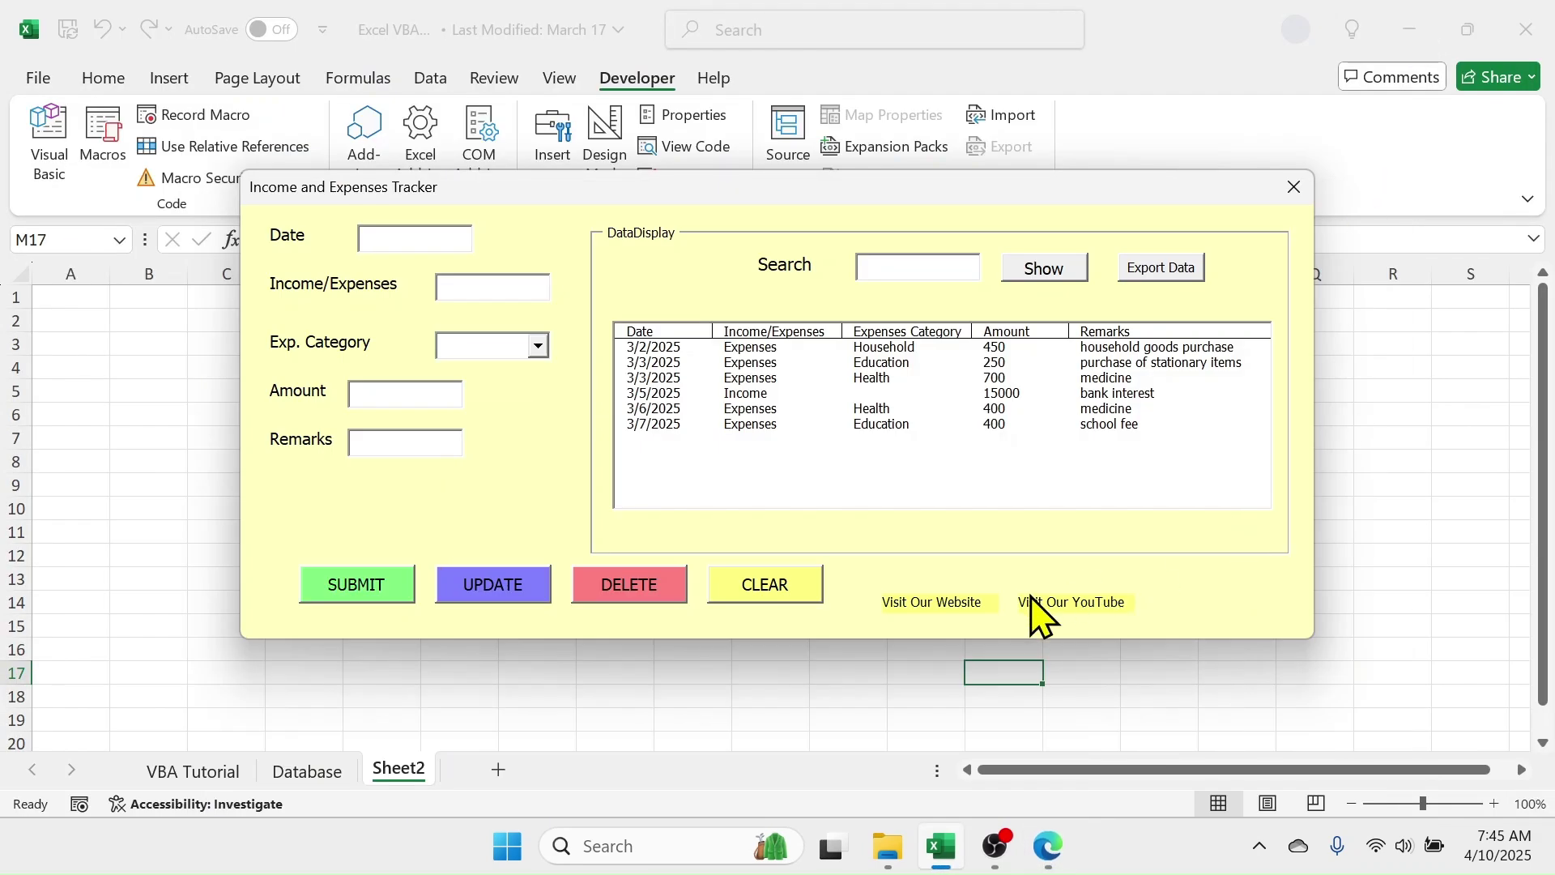
left_click(1085, 604)
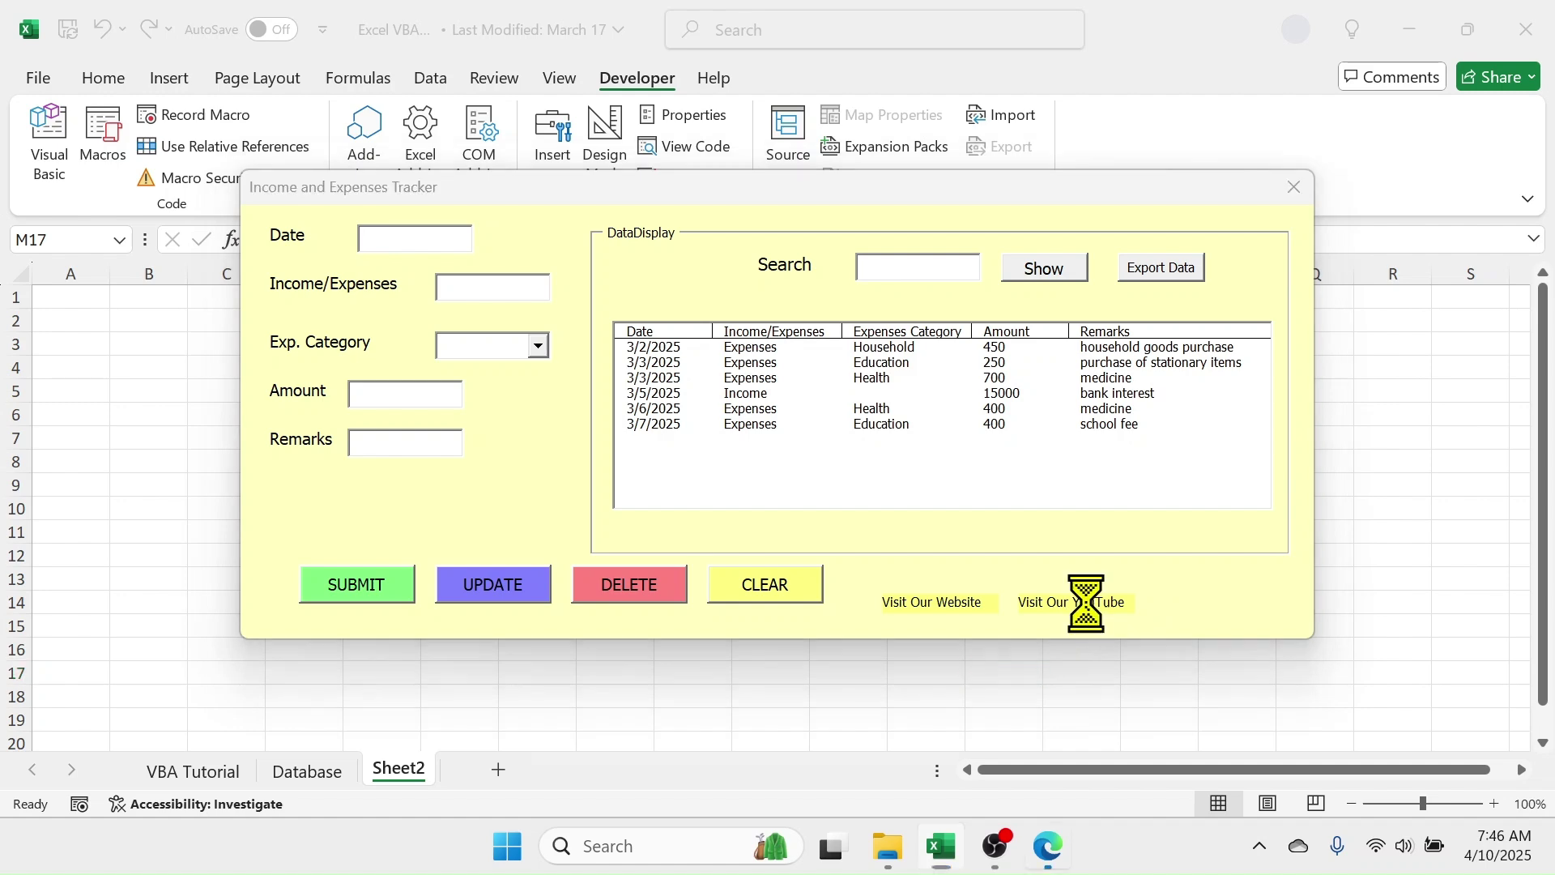